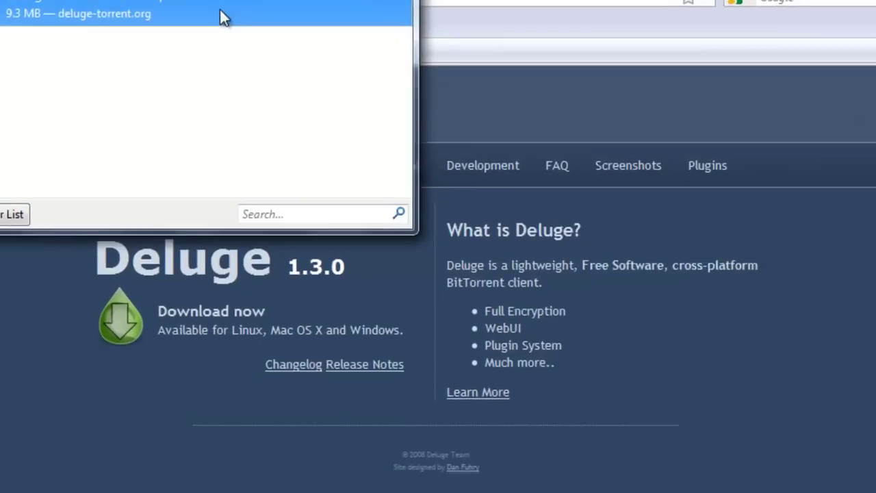
Open deluge-1.3.0-win32-setup.exe from the Firefox Downloads window
{"action": "double_click", "coordinate": [246, 59]}
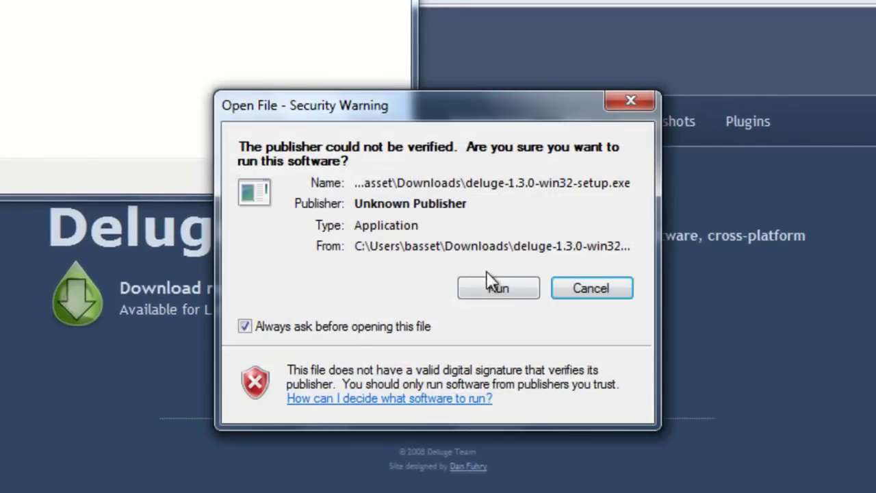
Run the Deluge 1.3.0 installer with defaults into C:\Program Files (x86)\Deluge, accepting the GTK+ runtime download
{"action": "left_click", "coordinate": [495, 286]}
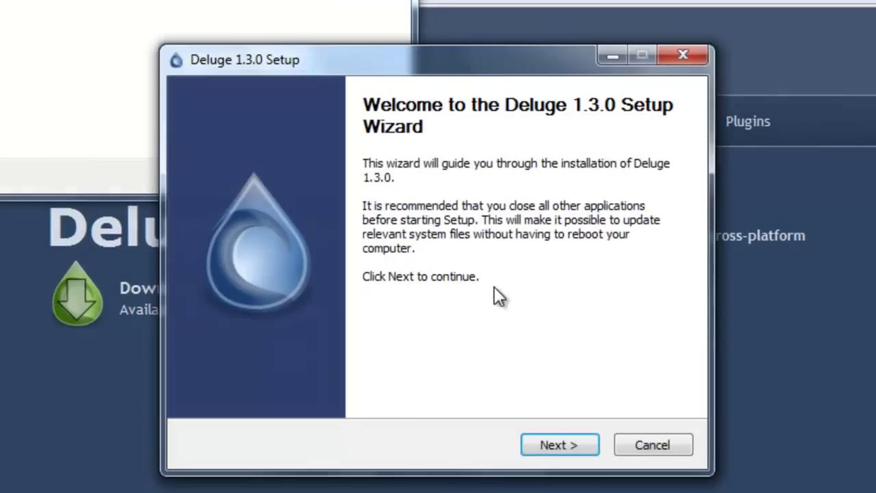
{"action": "left_click", "coordinate": [575, 450]}
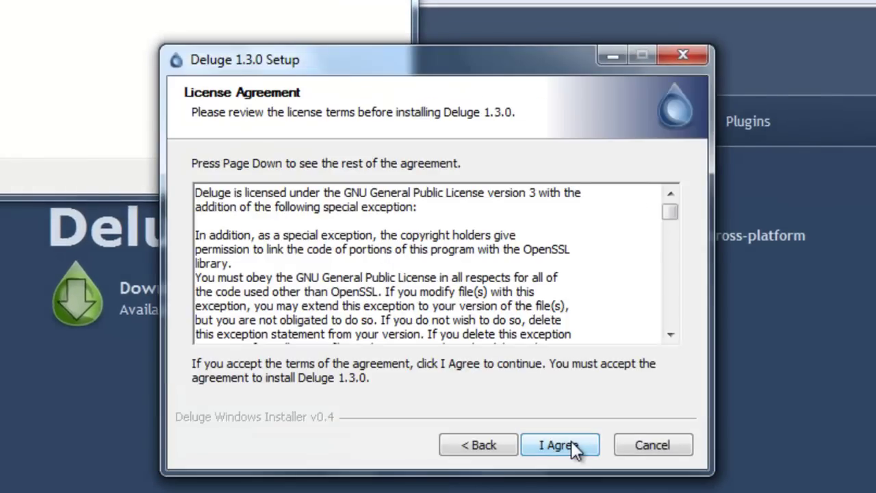
{"action": "left_click", "coordinate": [573, 443]}
{"action": "left_click", "coordinate": [572, 444]}
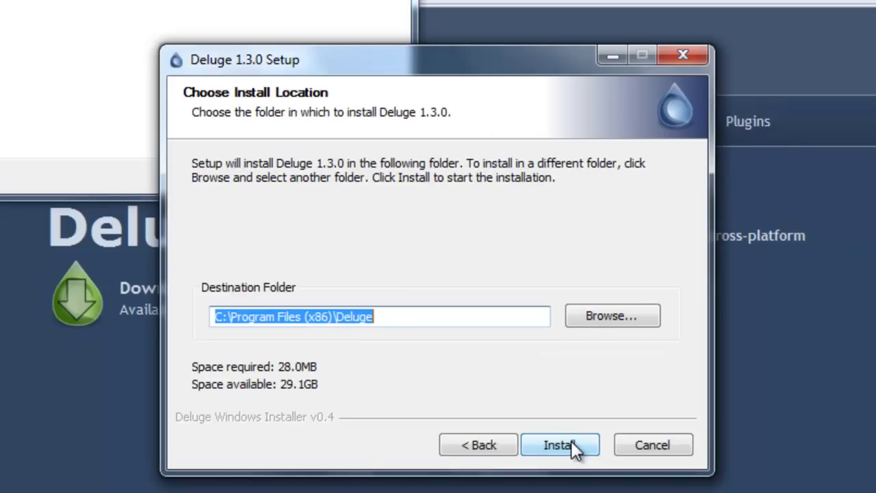
{"action": "left_click", "coordinate": [571, 444]}
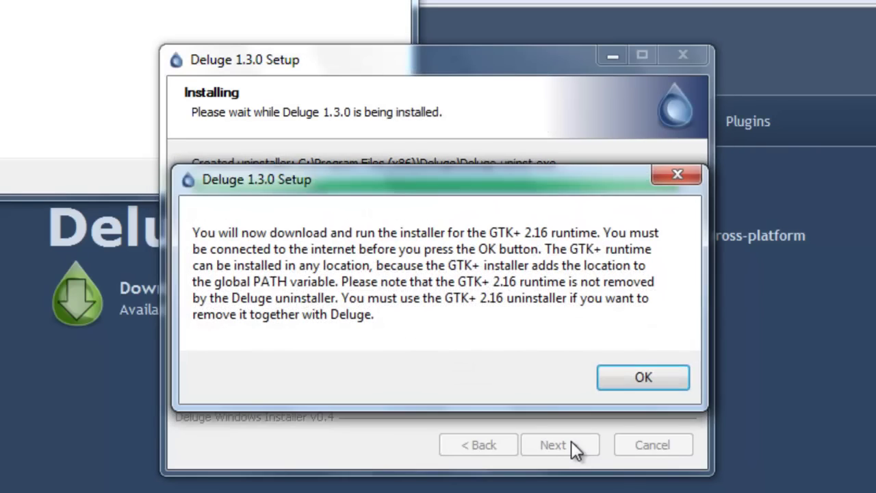
{"action": "left_click", "coordinate": [623, 384]}
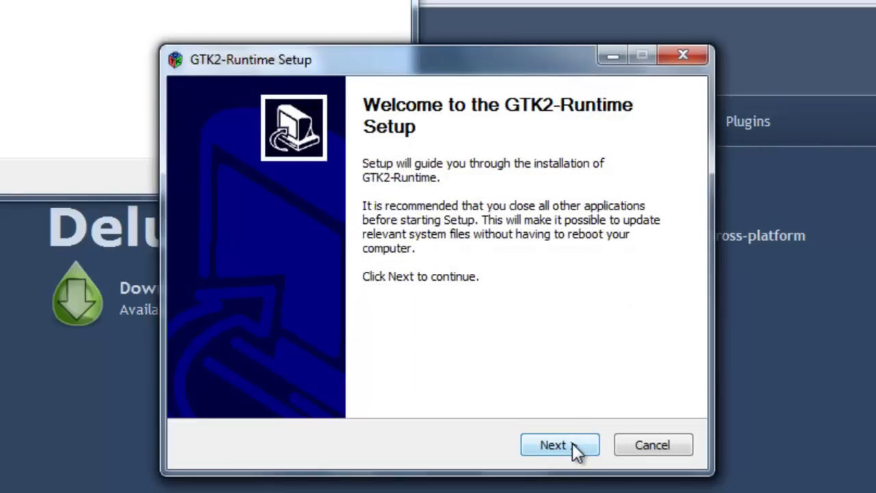
Install GTK2-Runtime with Compatibility DLLs and DLLs placed in the <instdir>\lib folder
{"action": "left_click", "coordinate": [573, 443]}
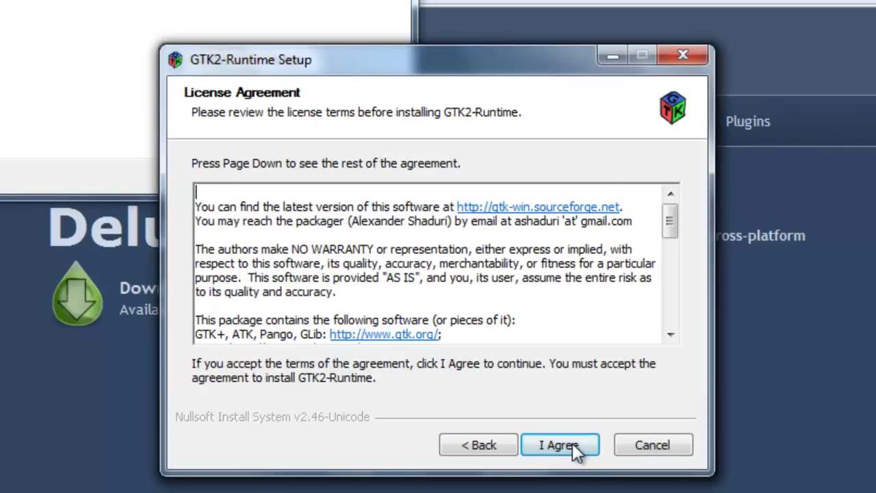
{"action": "left_click", "coordinate": [572, 442]}
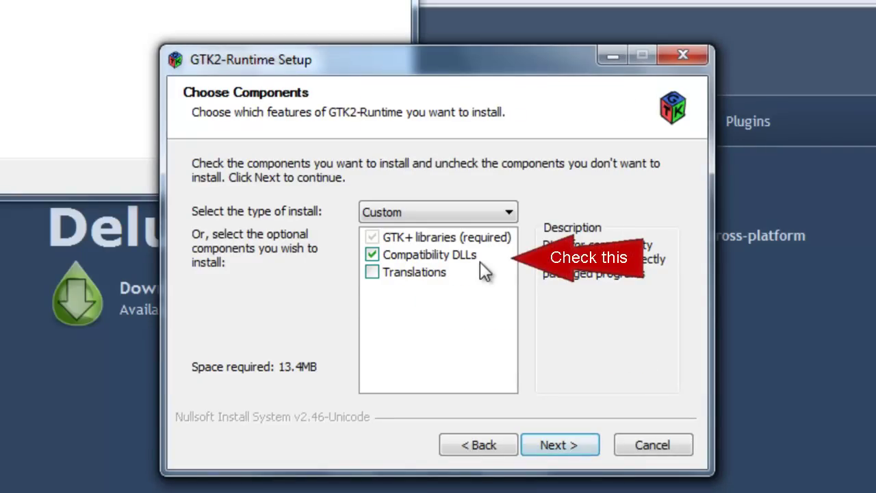
{"action": "left_click", "coordinate": [557, 445]}
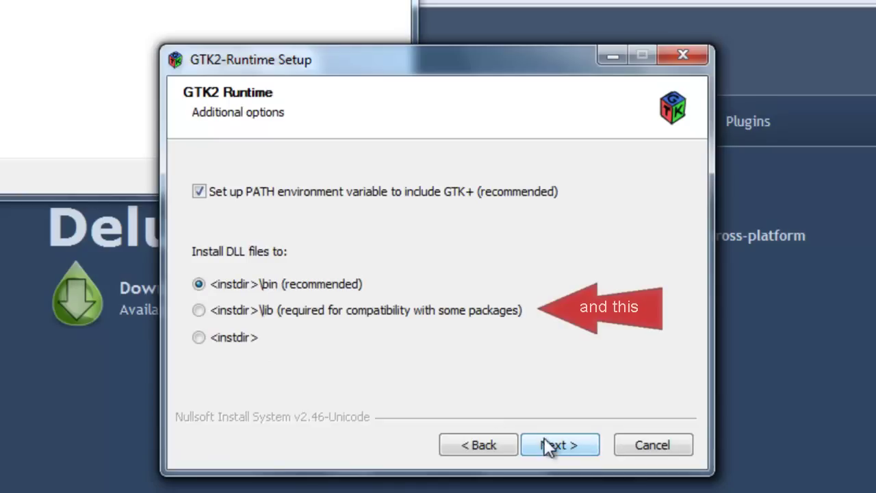
{"action": "left_click", "coordinate": [361, 312]}
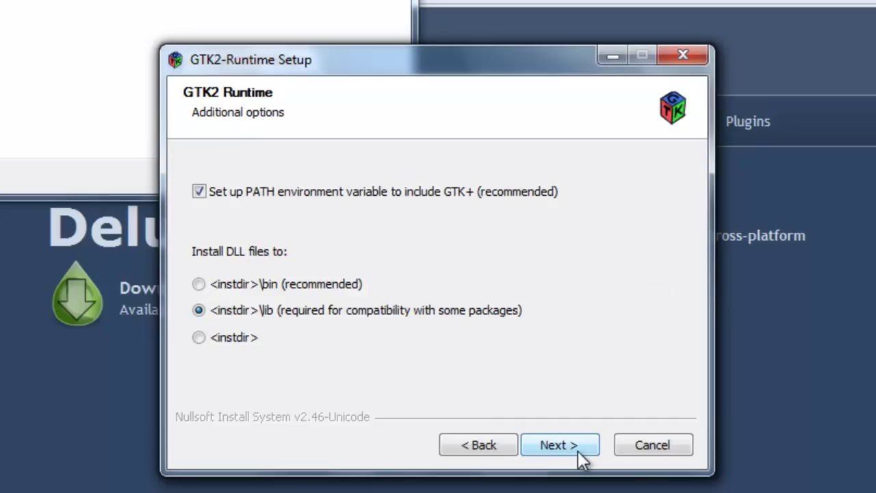
{"action": "left_click", "coordinate": [577, 450]}
{"action": "left_click", "coordinate": [577, 451]}
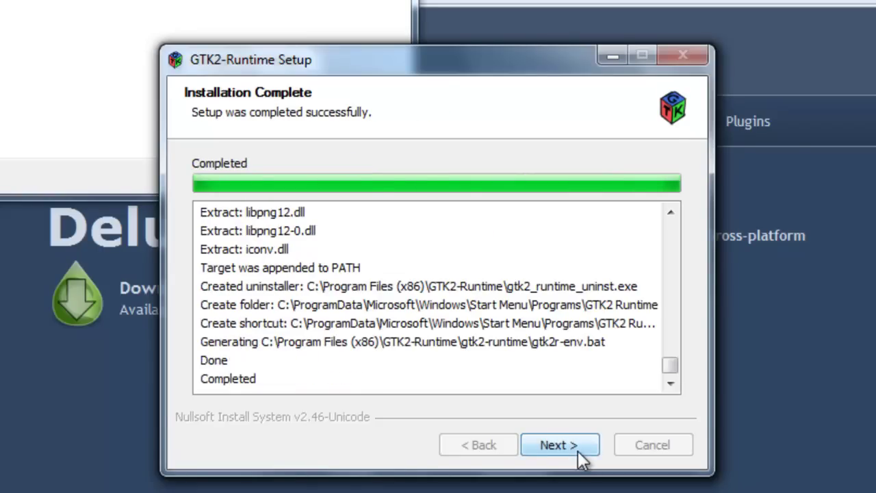
{"action": "left_click", "coordinate": [579, 458]}
{"action": "left_click", "coordinate": [577, 450]}
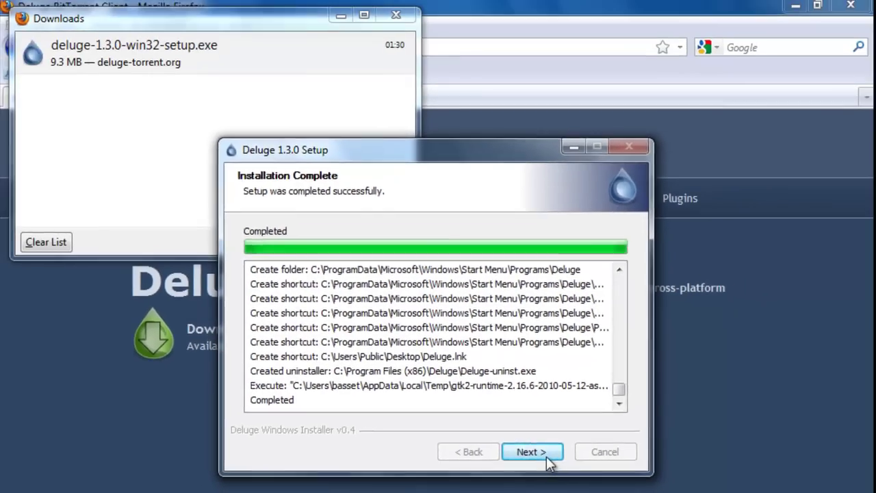
Finish the Deluge setup wizard, close Downloads and minimise Firefox to the desktop
{"action": "left_click", "coordinate": [546, 454]}
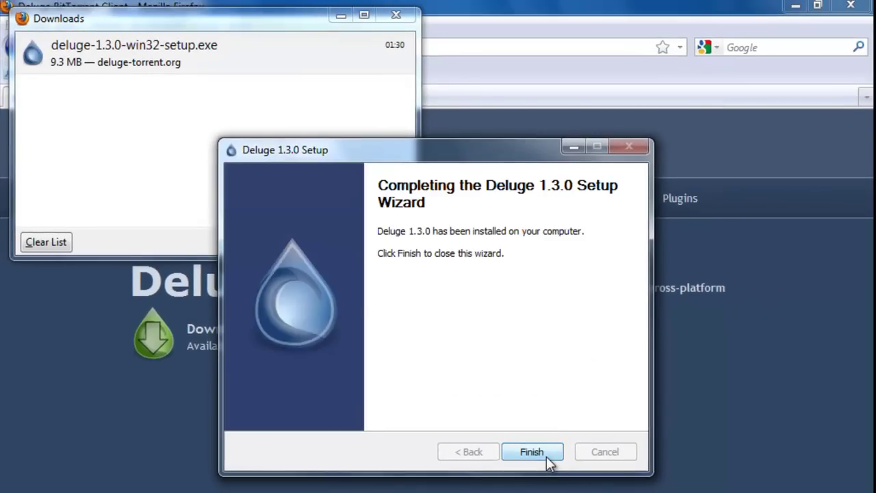
{"action": "left_click", "coordinate": [532, 453]}
{"action": "left_click", "coordinate": [402, 20]}
{"action": "left_click", "coordinate": [794, 7]}
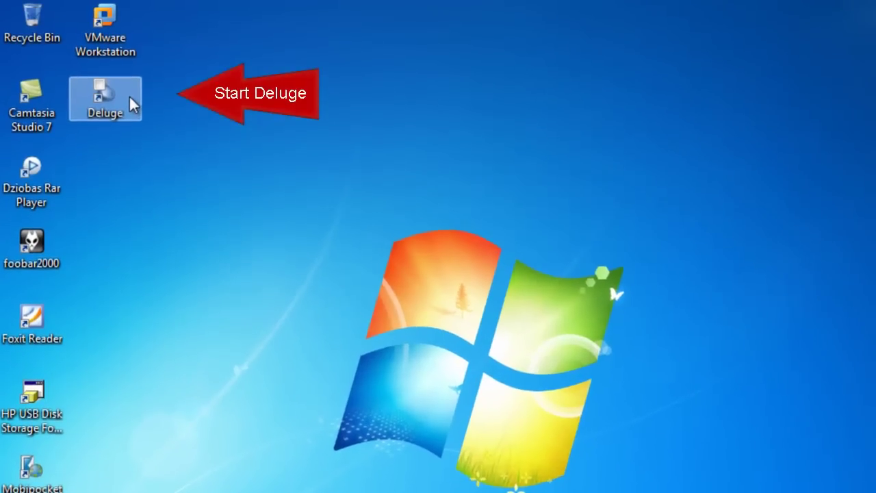
Launch Deluge and untick both Use Random Ports options in Network preferences
{"action": "double_click", "coordinate": [129, 95]}
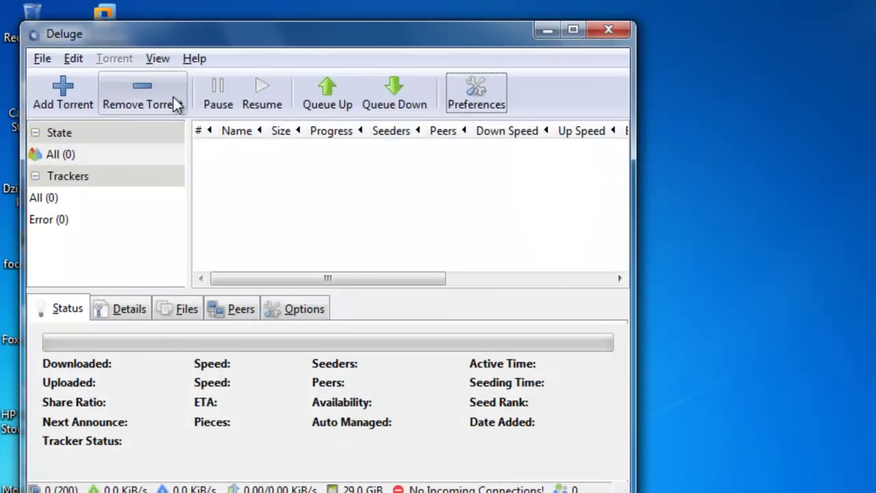
{"action": "left_click", "coordinate": [459, 92]}
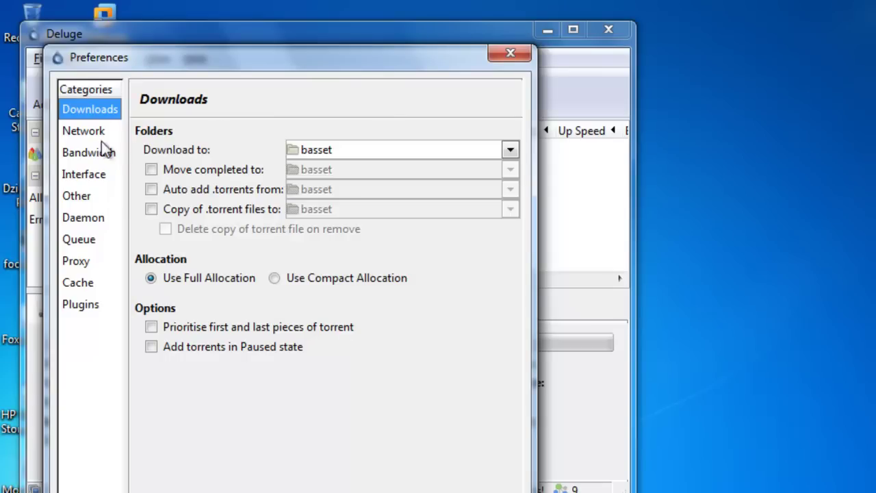
{"action": "left_click", "coordinate": [85, 133]}
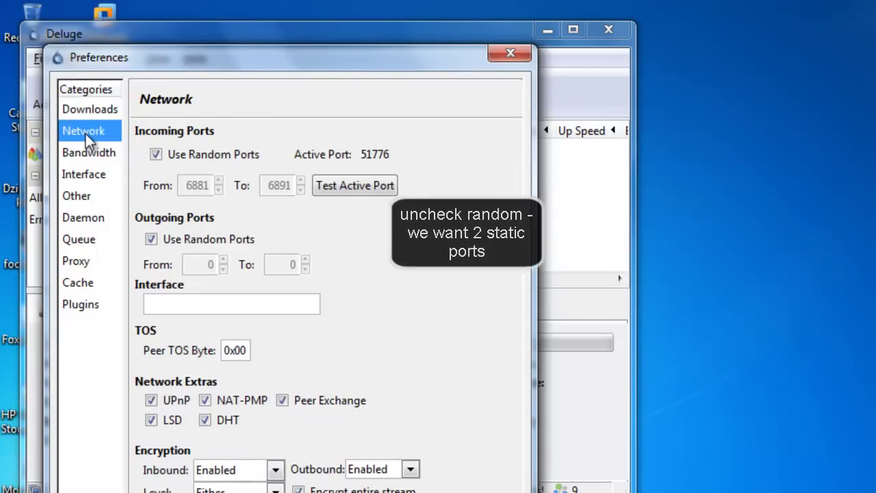
{"action": "left_click", "coordinate": [157, 154]}
{"action": "left_click", "coordinate": [151, 239]}
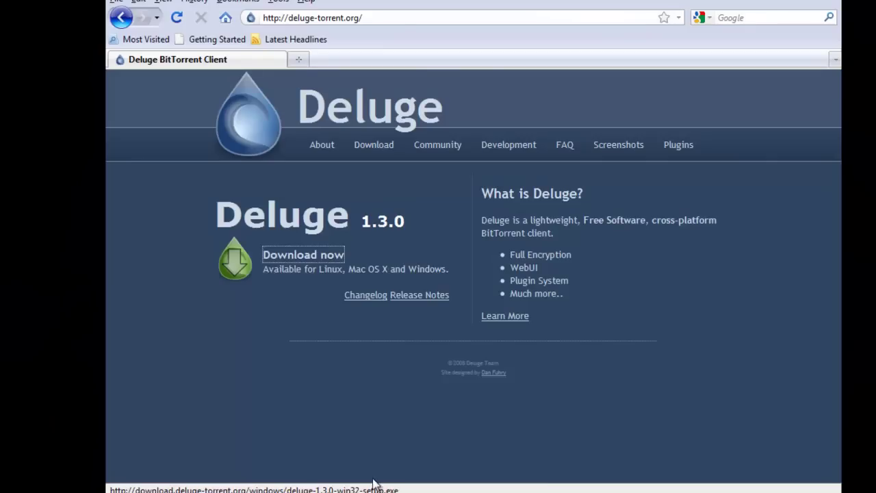
Log in to the Tomato router at 192.168.2.1 with the admin account and open Port Forwarding > Basic
{"action": "left_click", "coordinate": [401, 18]}
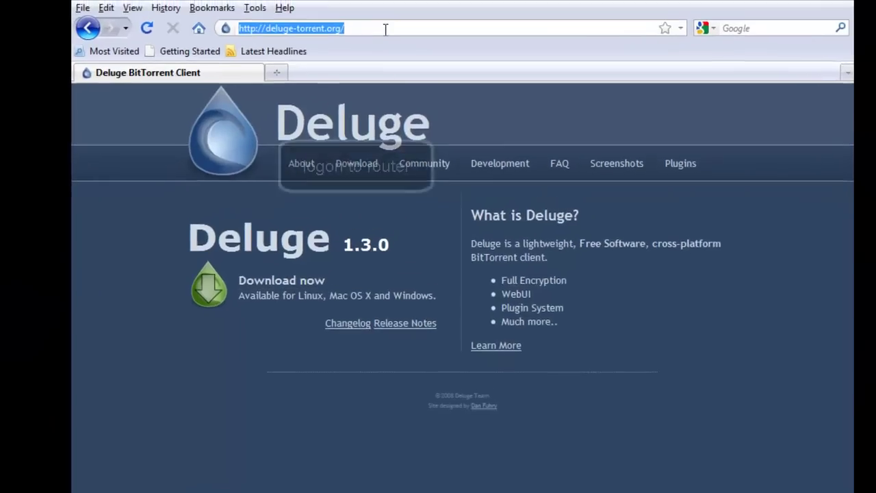
{"action": "type", "text": "http"}
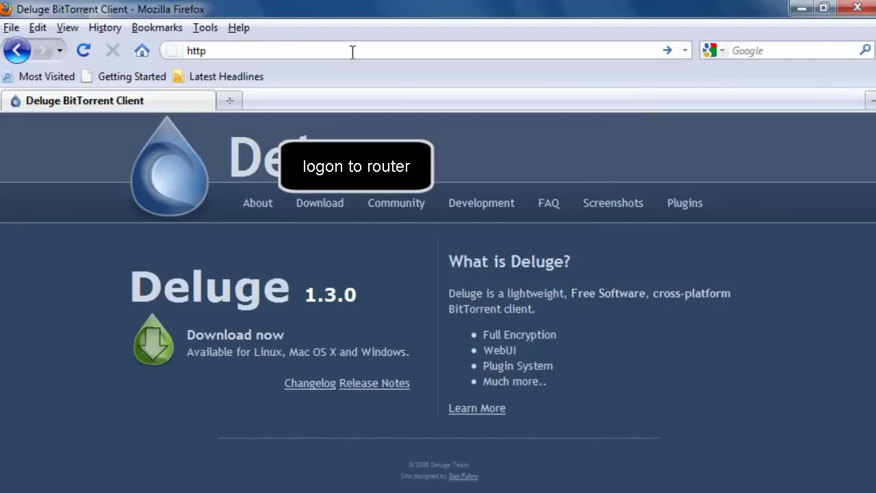
{"action": "type", "text": "://1"}
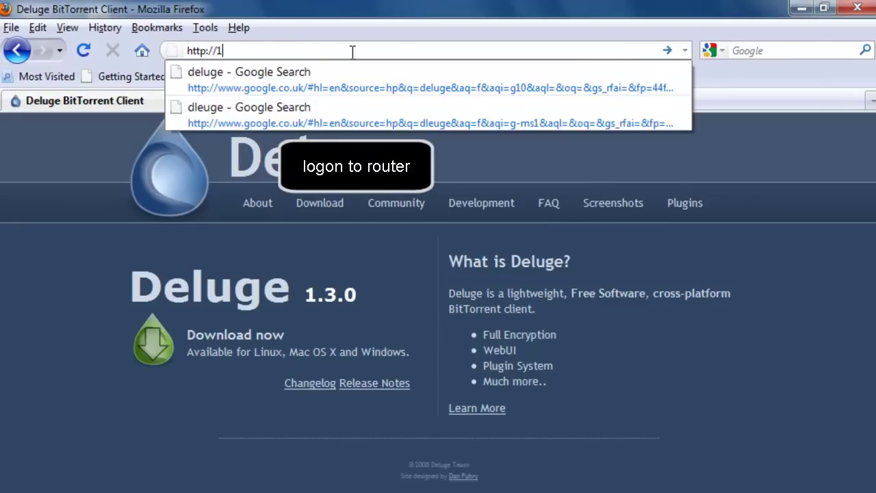
{"action": "type", "text": "92.168.2.1"}
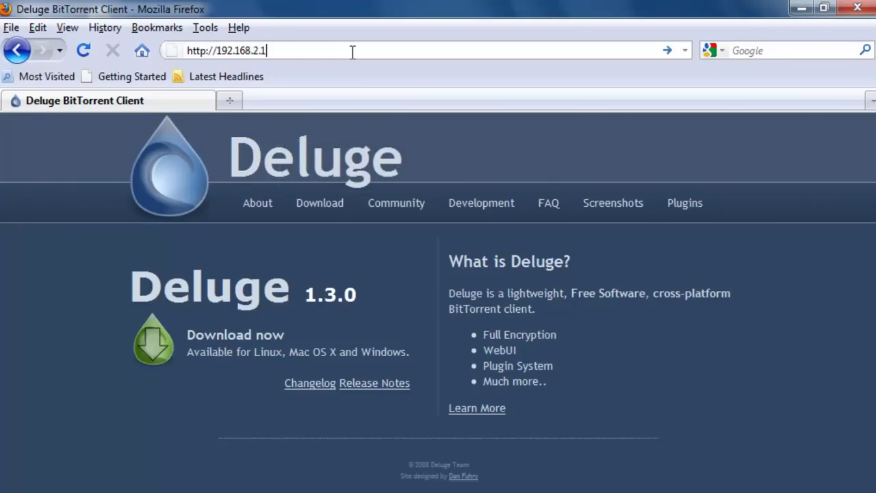
{"action": "key", "text": "Return"}
{"action": "type", "text": "admin"}
{"action": "key", "text": "Tab"}
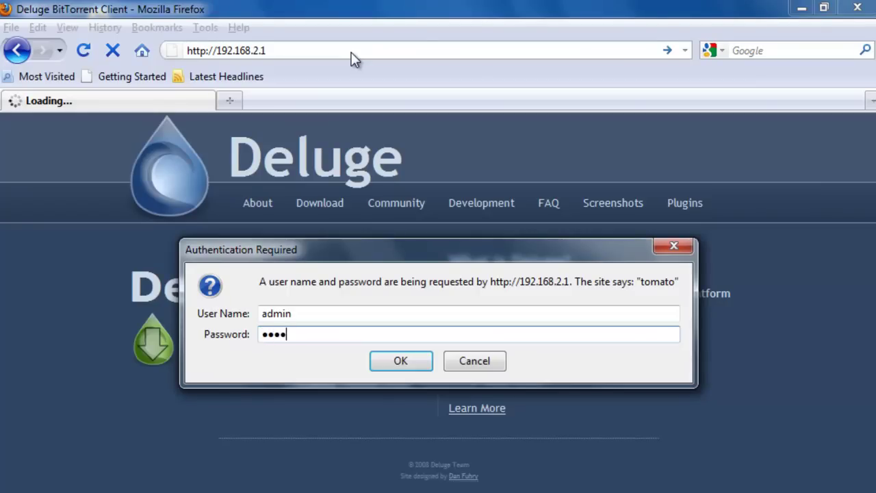
{"action": "type", "text": "••••"}
{"action": "key", "text": "Return"}
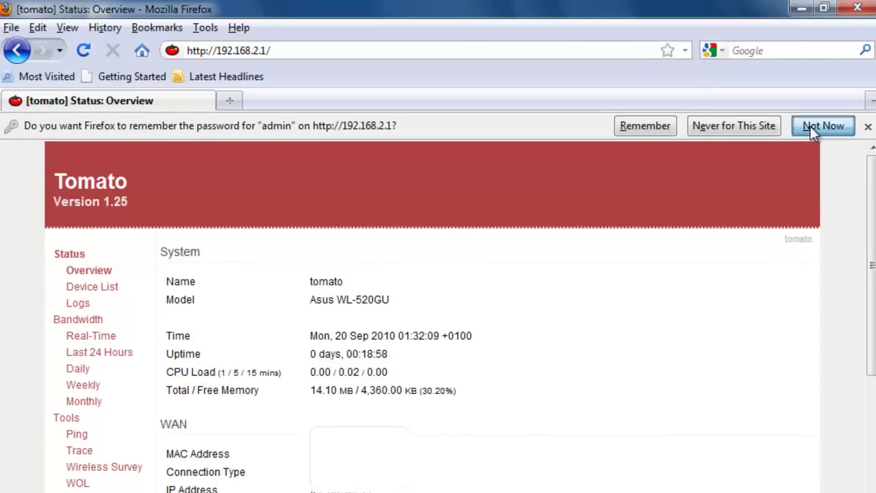
{"action": "left_click", "coordinate": [828, 126]}
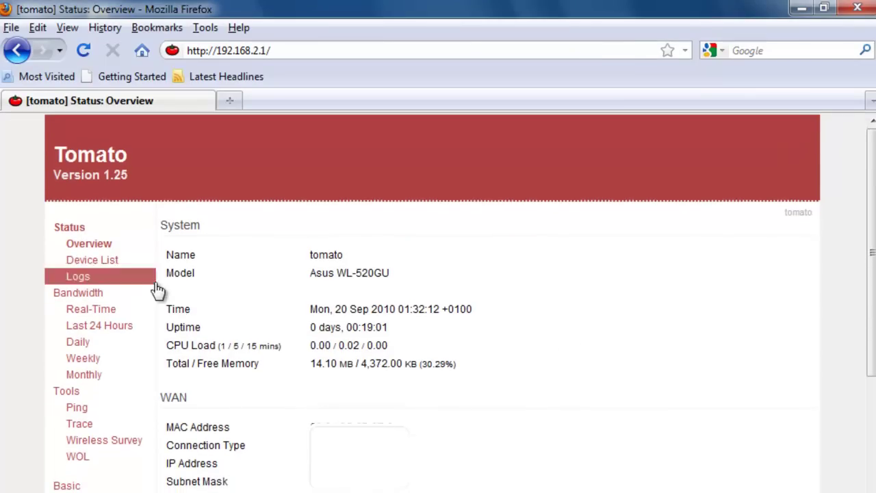
{"action": "scroll", "coordinate": [205, 329], "scroll_direction": "down", "scroll_amount": 3}
{"action": "left_click", "coordinate": [123, 426]}
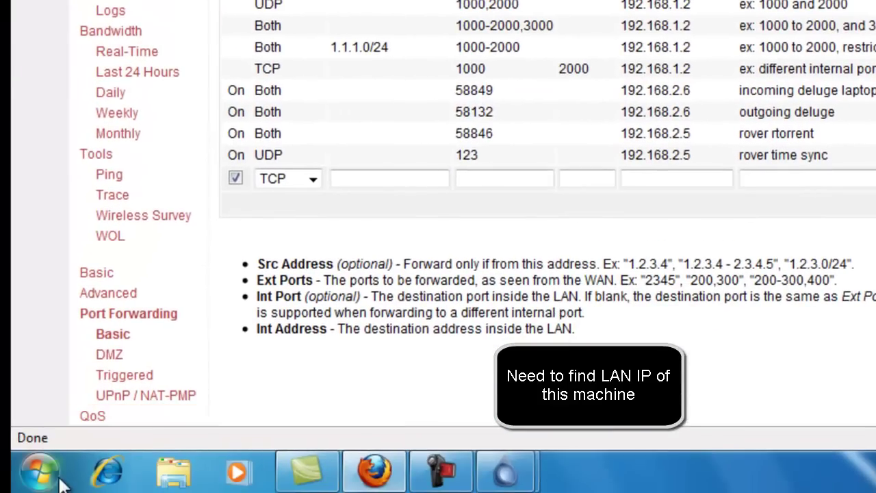
Run ipconfig in Command Prompt to read the IPv4 address 192.168.2.4, then minimise it
{"action": "left_click", "coordinate": [39, 474]}
{"action": "type", "text": "cm"}
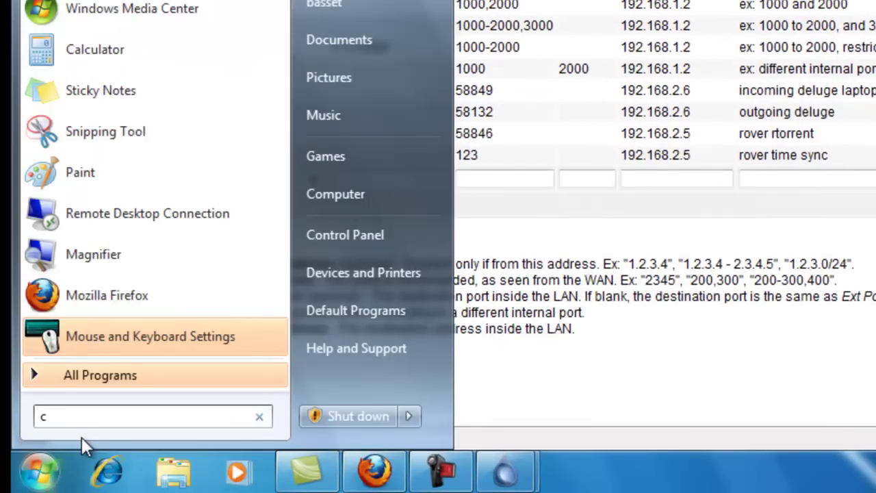
{"action": "type", "text": "d"}
{"action": "key", "text": "Return"}
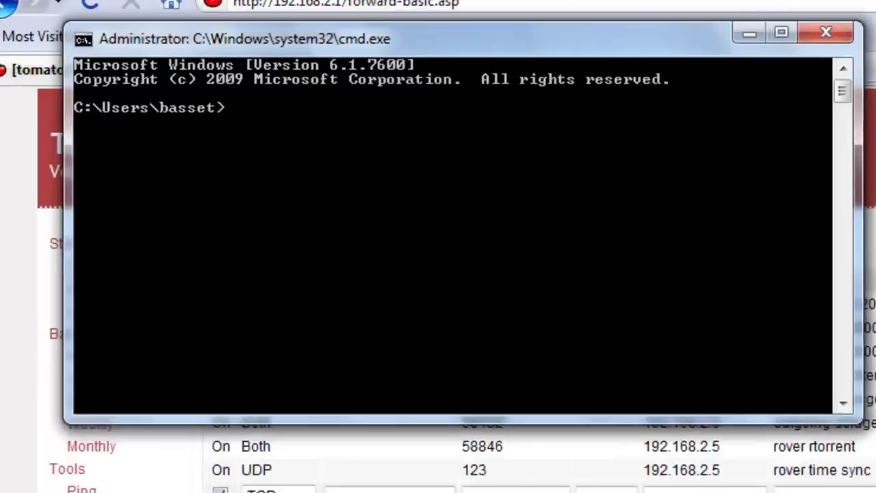
{"action": "type", "text": "ipconfig"}
{"action": "key", "text": "Return"}
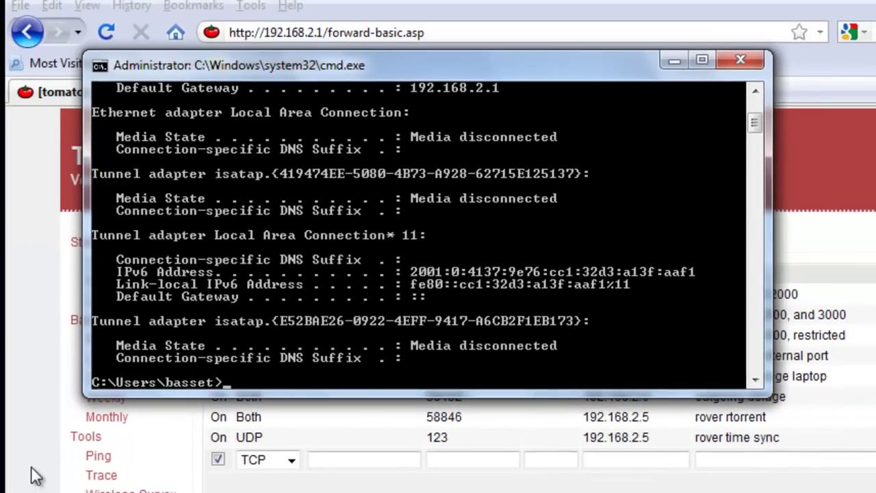
{"action": "left_click", "coordinate": [712, 59]}
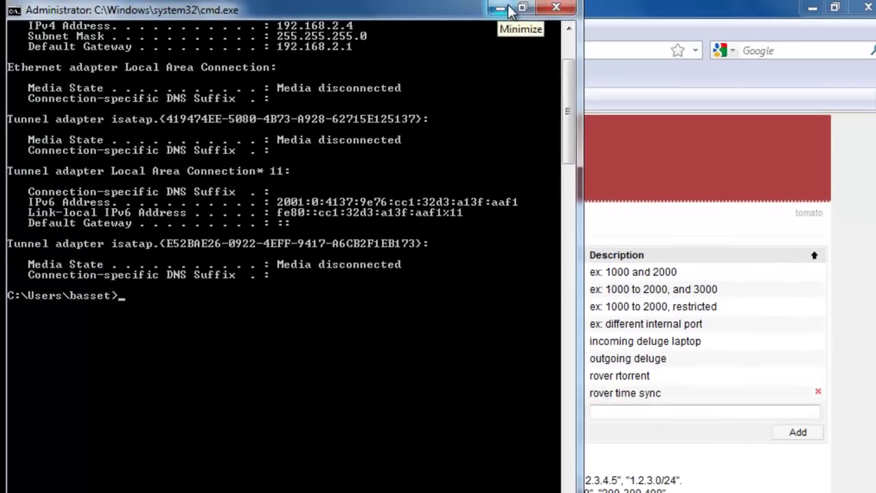
{"action": "left_click", "coordinate": [512, 11]}
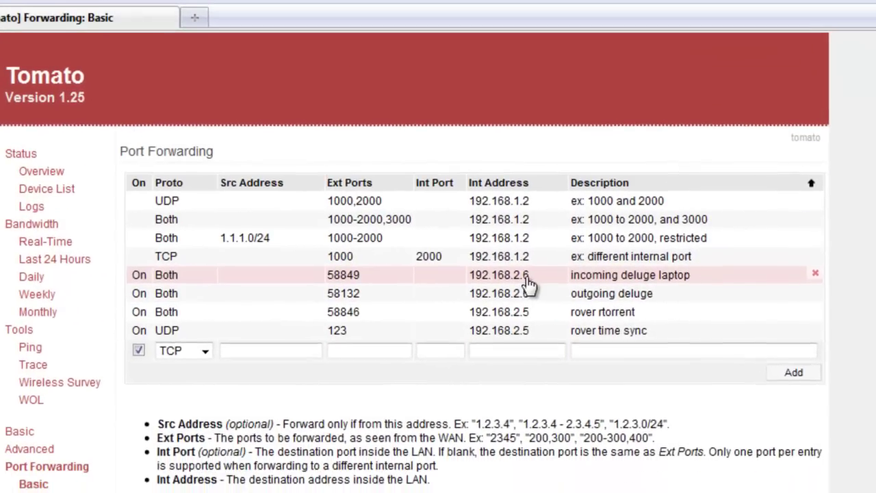
Point the outgoing deluge rule's Int Address to 192.168.2.4 and select incoming port 58849
{"action": "left_click", "coordinate": [541, 336]}
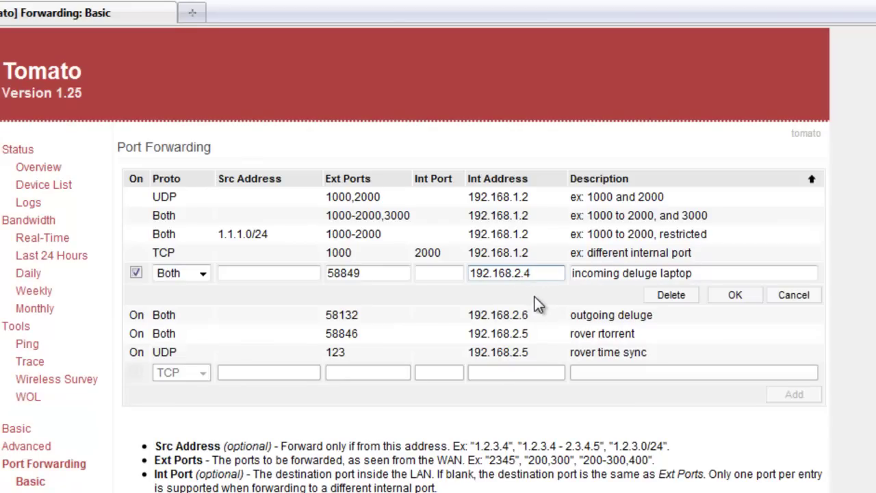
{"action": "left_click", "coordinate": [532, 316]}
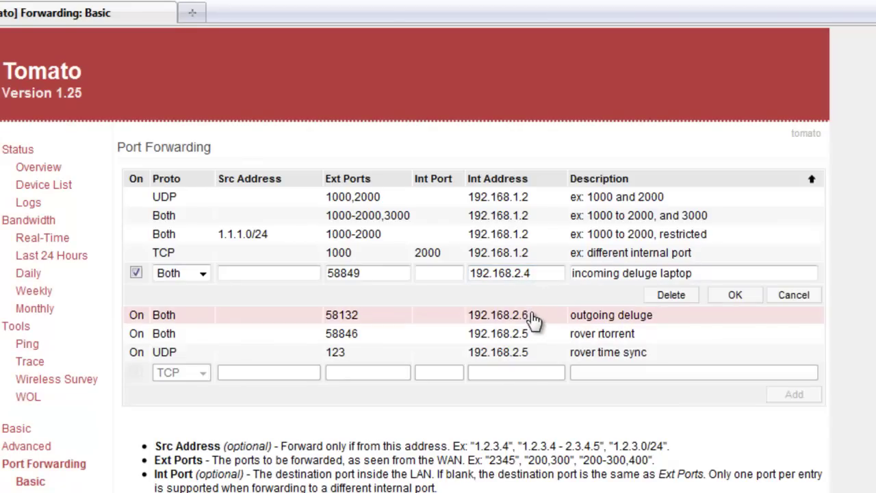
{"action": "left_click", "coordinate": [731, 295]}
{"action": "left_click", "coordinate": [538, 291]}
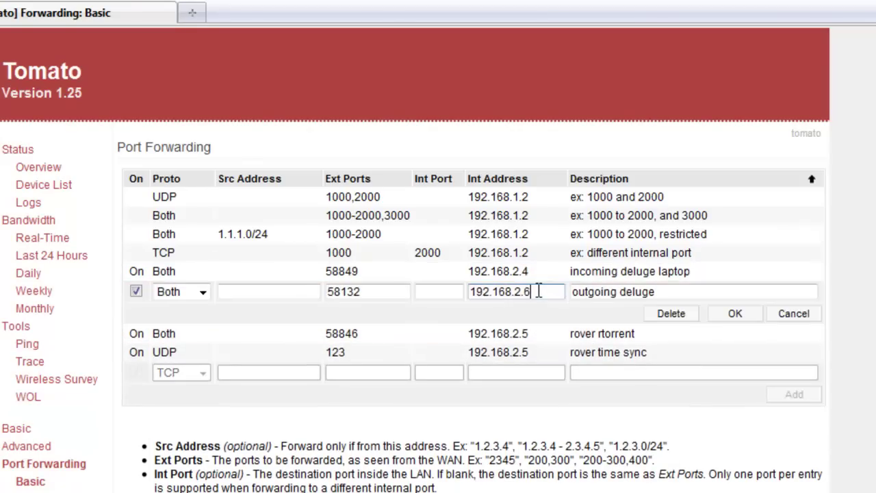
{"action": "left_click", "coordinate": [732, 313]}
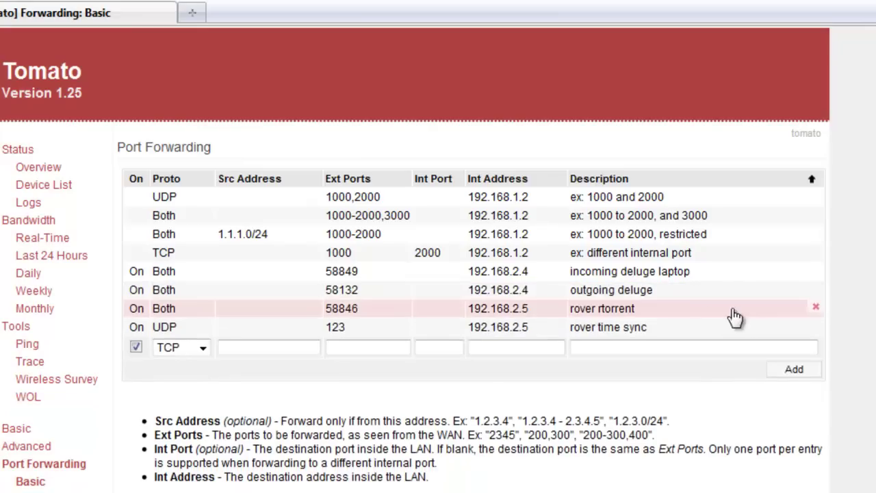
{"action": "left_click", "coordinate": [367, 282]}
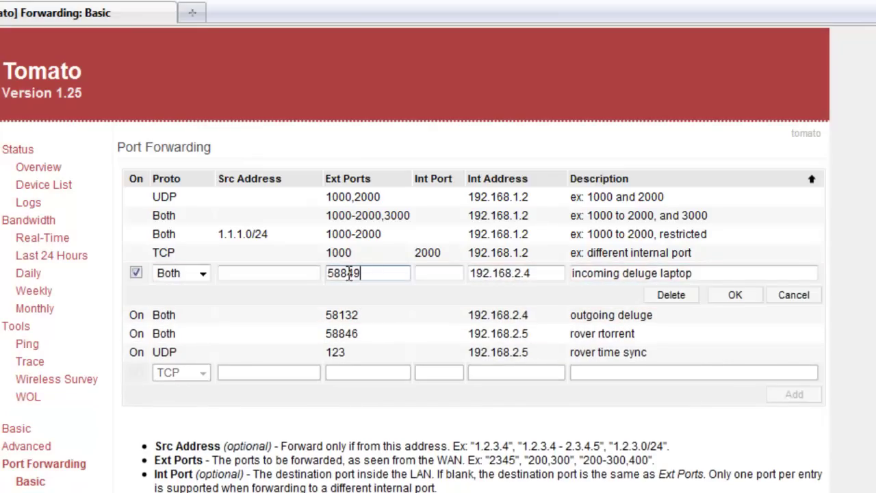
{"action": "left_click_drag", "start_coordinate": [358, 273], "coordinate": [321, 274]}
{"action": "key", "text": "ctrl+c"}
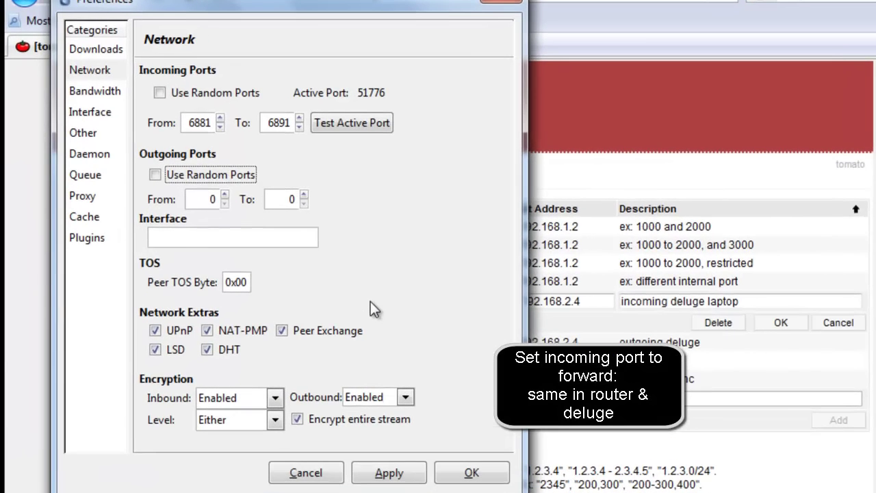
Set Deluge's incoming port range From 58849 To 58849
{"action": "left_click_drag", "start_coordinate": [192, 126], "coordinate": [222, 123]}
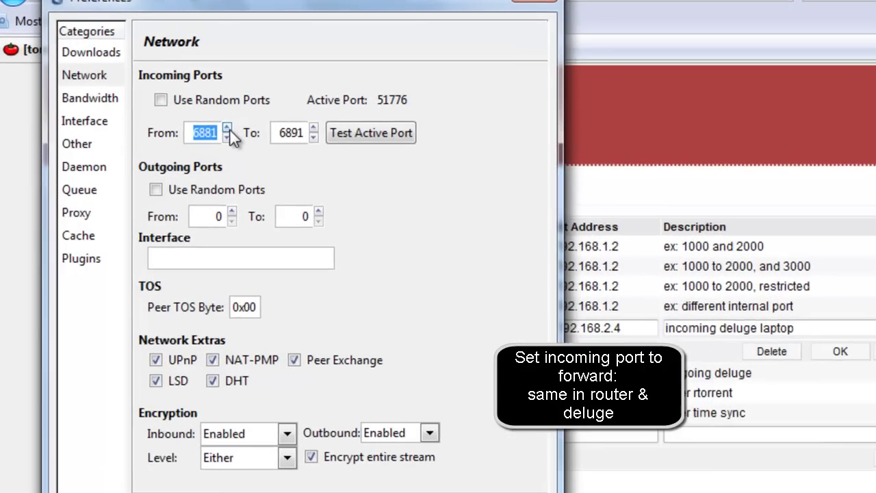
{"action": "key", "text": "ctrl+v"}
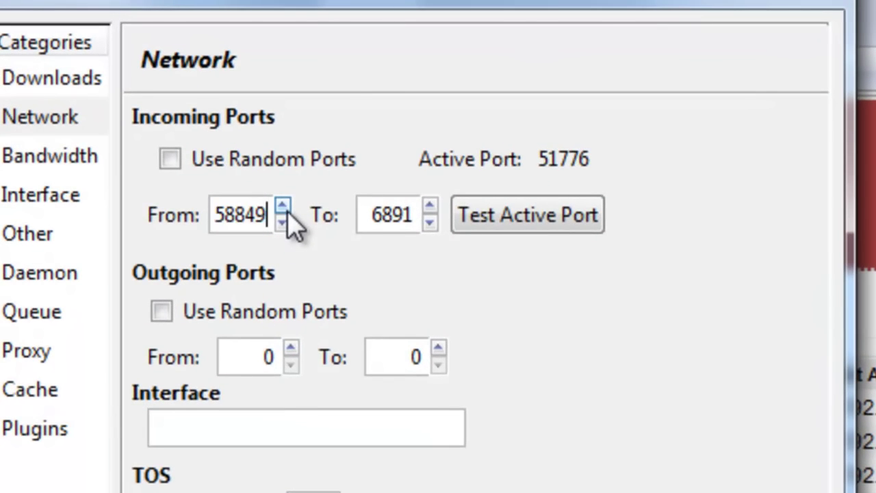
{"action": "key", "text": "Tab"}
{"action": "key", "text": "ctrl+v"}
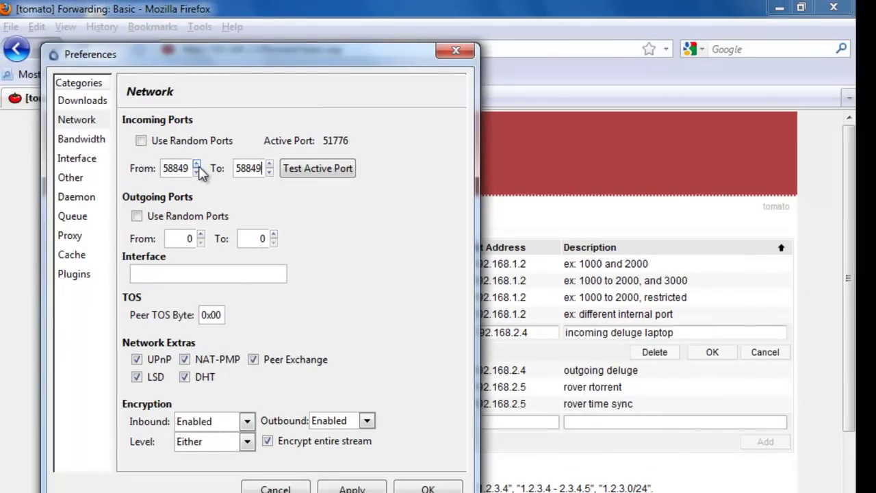
{"action": "key", "text": "alt+Tab"}
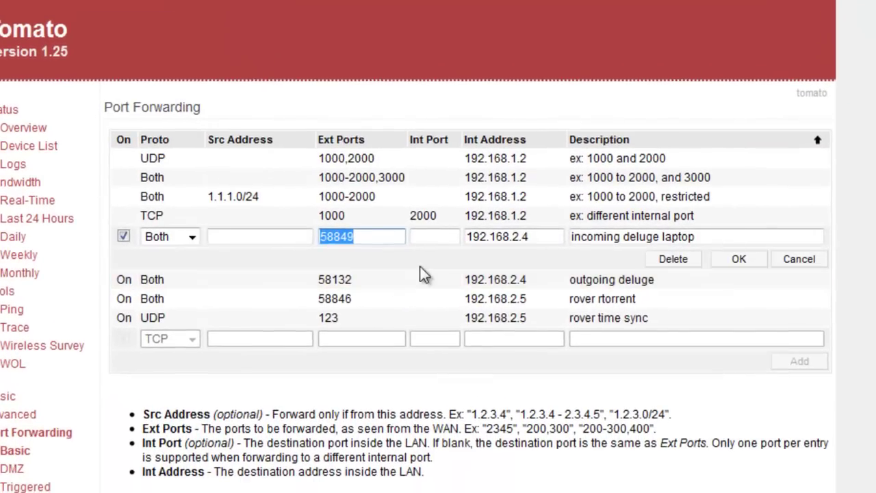
Commit the incoming 58849 router rule and select outgoing port 58132 from the deluge rule
{"action": "left_click", "coordinate": [349, 284]}
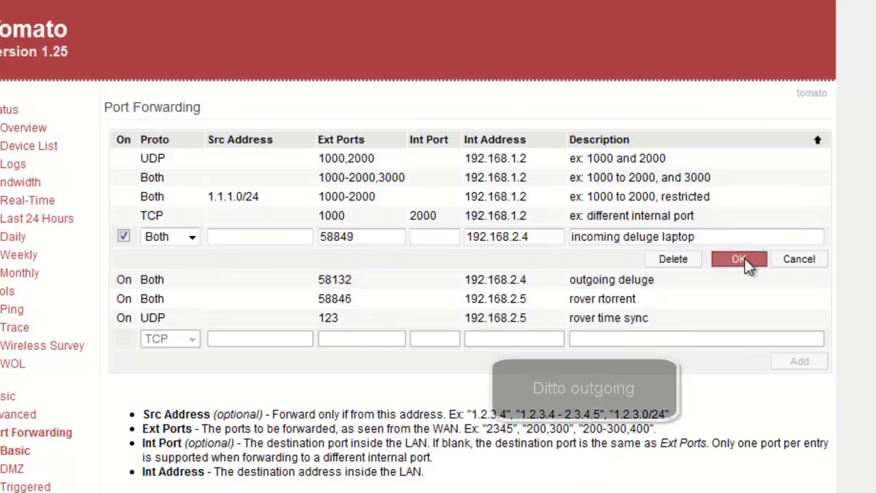
{"action": "left_click", "coordinate": [740, 259]}
{"action": "left_click", "coordinate": [367, 256]}
{"action": "left_click_drag", "start_coordinate": [359, 253], "coordinate": [318, 257]}
{"action": "key", "text": "ctrl+c"}
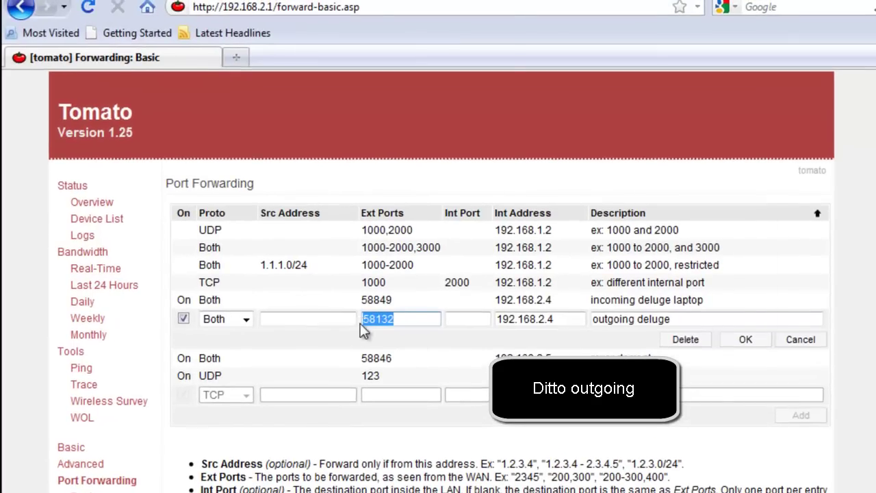
{"action": "key", "text": "alt+Tab"}
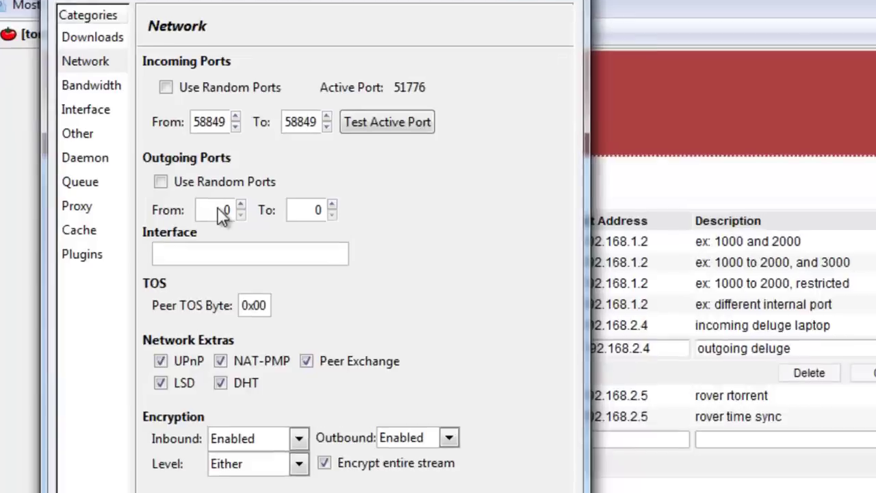
Set Deluge's outgoing port range From 58132 To 58132
{"action": "double_click", "coordinate": [223, 212]}
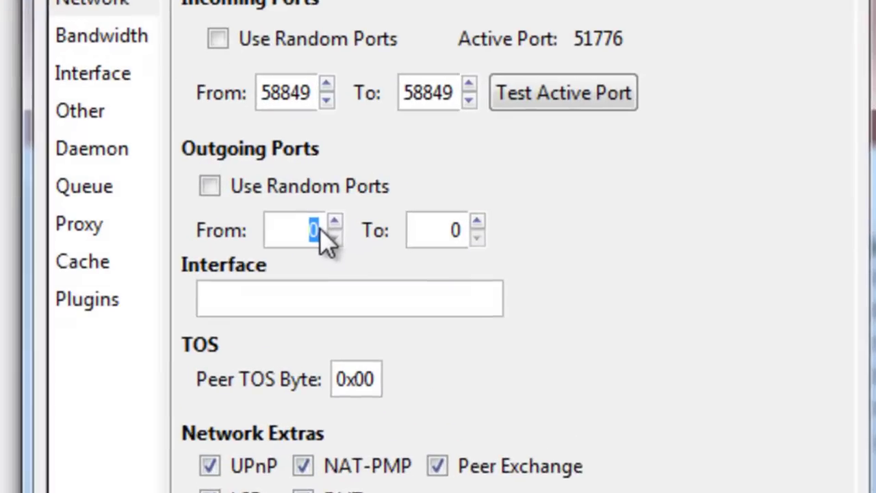
{"action": "key", "text": "ctrl+v"}
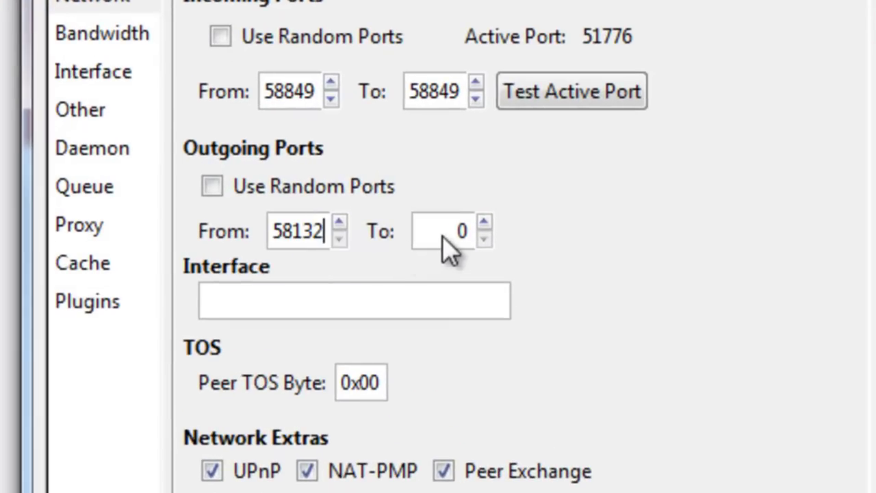
{"action": "double_click", "coordinate": [454, 233]}
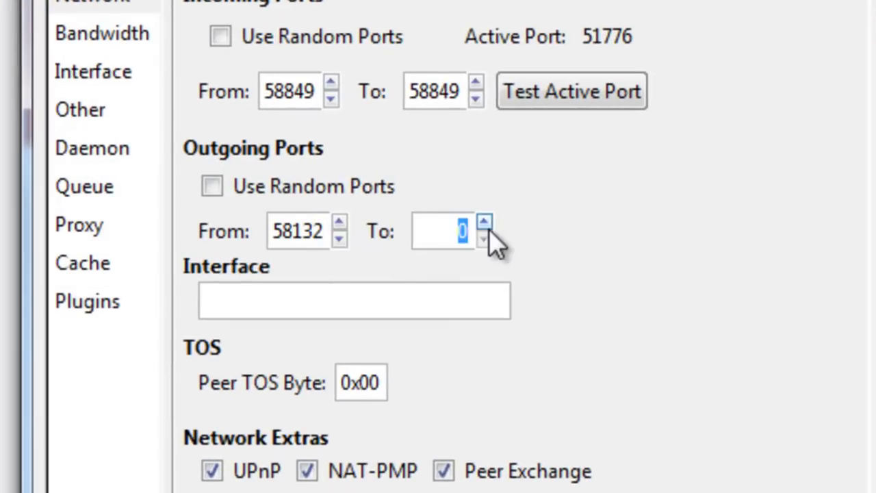
{"action": "key", "text": "ctrl+v"}
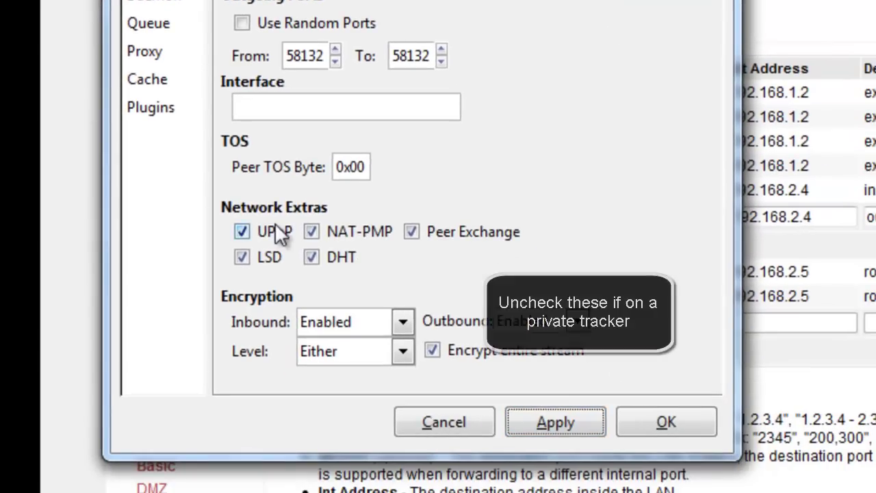
Turn off UPnP, LSD, NAT-PMP, DHT and Peer Exchange, and apply the network settings
{"action": "left_click", "coordinate": [243, 232]}
{"action": "left_click", "coordinate": [243, 257]}
{"action": "left_click", "coordinate": [313, 233]}
{"action": "left_click", "coordinate": [312, 256]}
{"action": "left_click", "coordinate": [412, 233]}
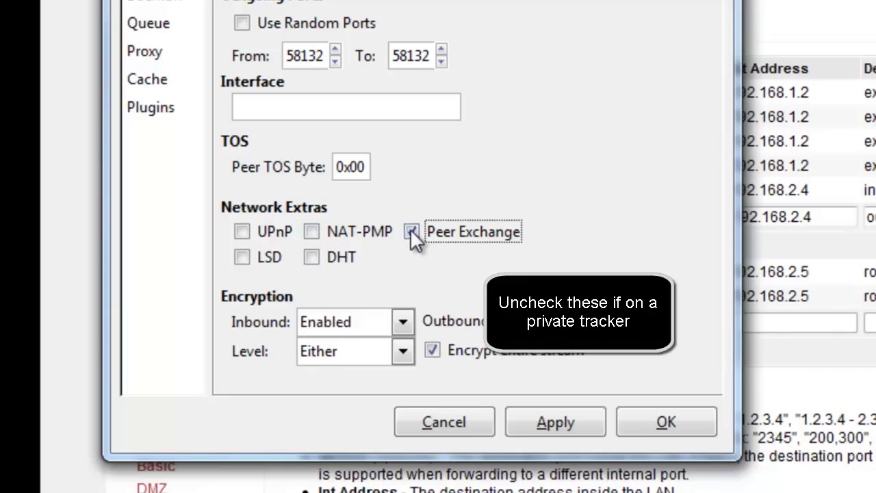
{"action": "left_click", "coordinate": [555, 423]}
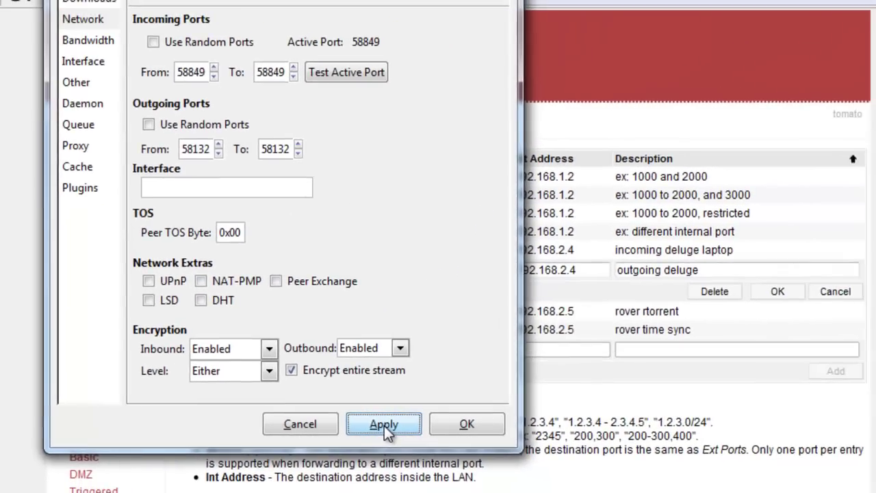
Test Deluge's active port, then commit Tomato's outgoing deluge rule and save port forwarding
{"action": "left_click", "coordinate": [354, 72]}
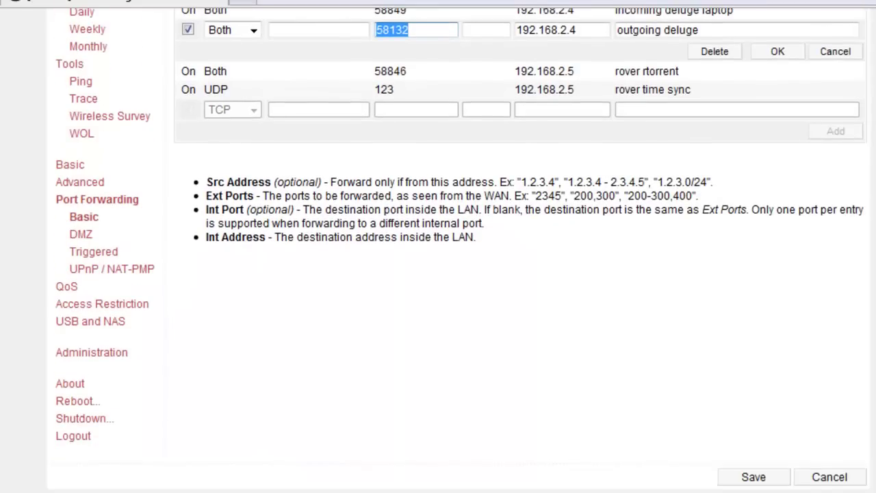
{"action": "left_click", "coordinate": [755, 473]}
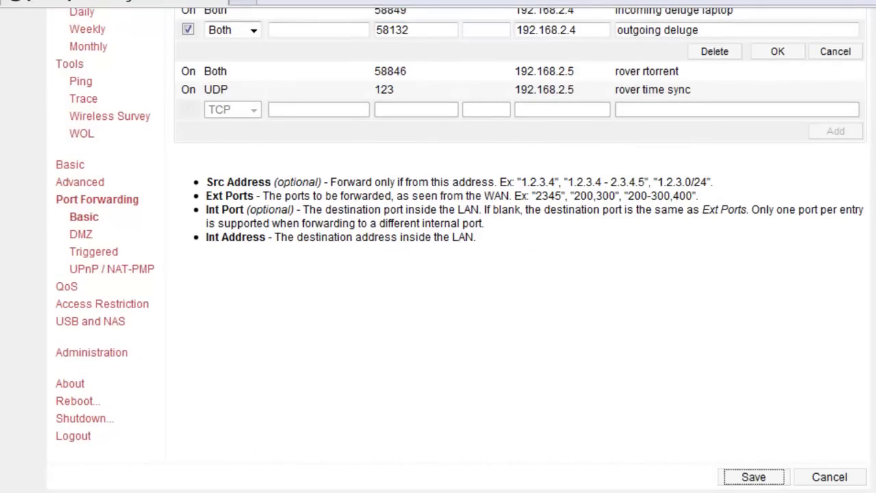
{"action": "scroll", "coordinate": [757, 480], "scroll_direction": "up", "scroll_amount": 3}
{"action": "key", "text": "Return"}
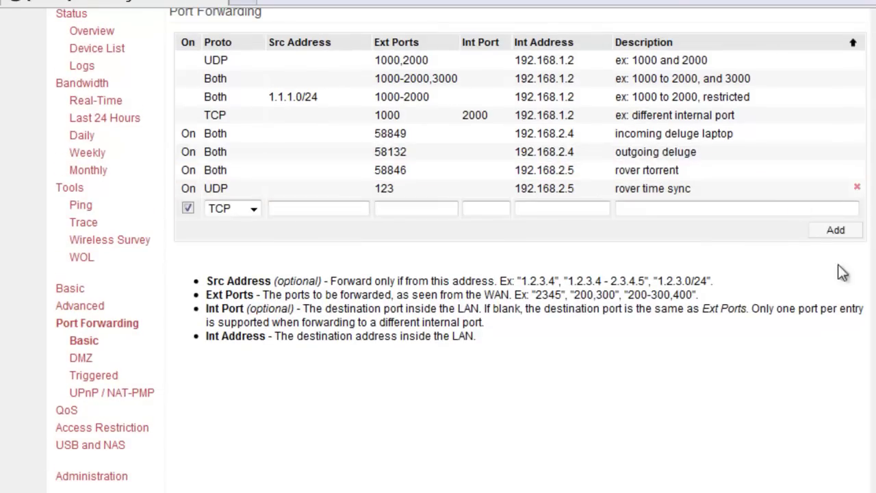
{"action": "scroll", "coordinate": [831, 414], "scroll_direction": "down", "scroll_amount": 3}
{"action": "left_click", "coordinate": [756, 478]}
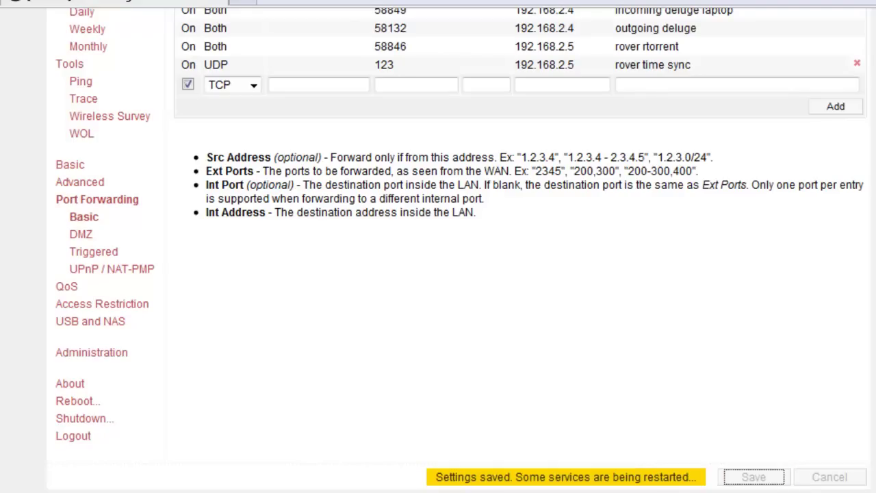
Re-test Deluge's active port and select Bandwidth's Maximum Half-Open Connections value to change it to 50
{"action": "mouse_move", "coordinate": [425, 489]}
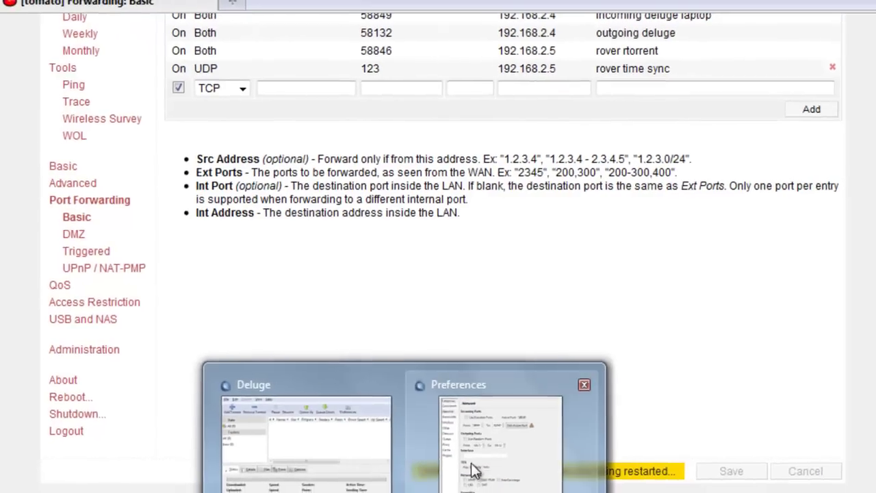
{"action": "left_click", "coordinate": [474, 469]}
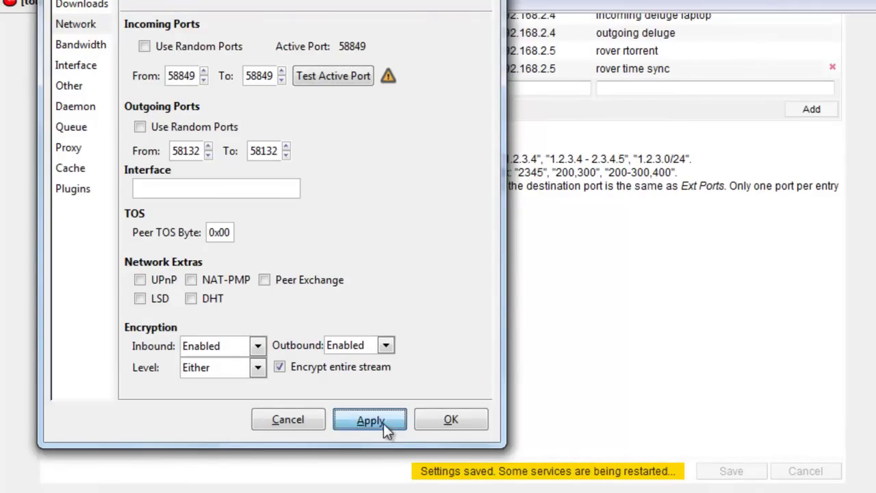
{"action": "left_click", "coordinate": [336, 71]}
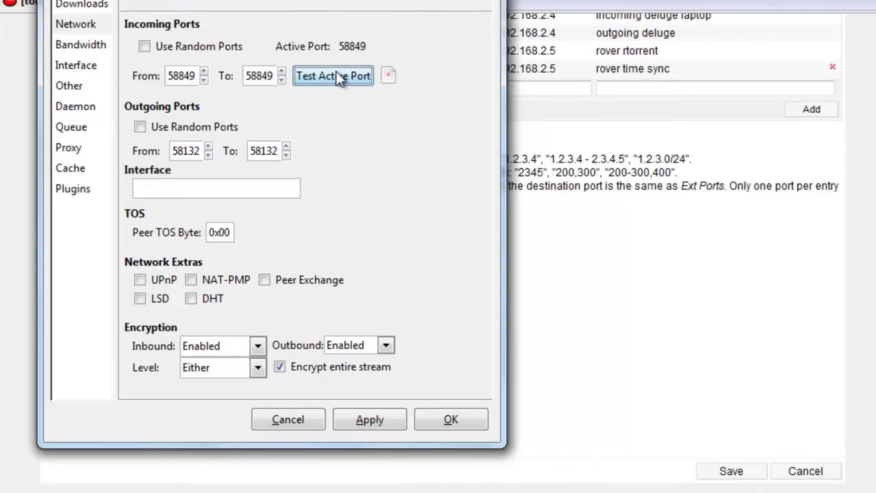
{"action": "left_click", "coordinate": [89, 46]}
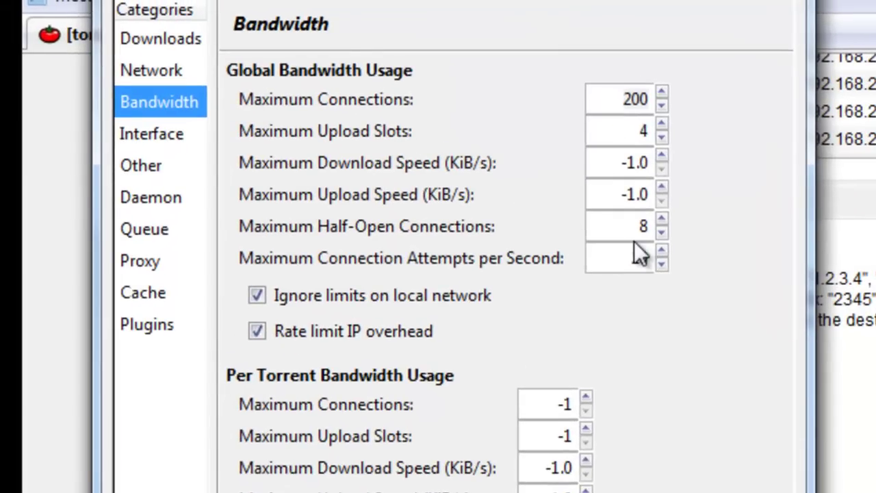
{"action": "double_click", "coordinate": [642, 228]}
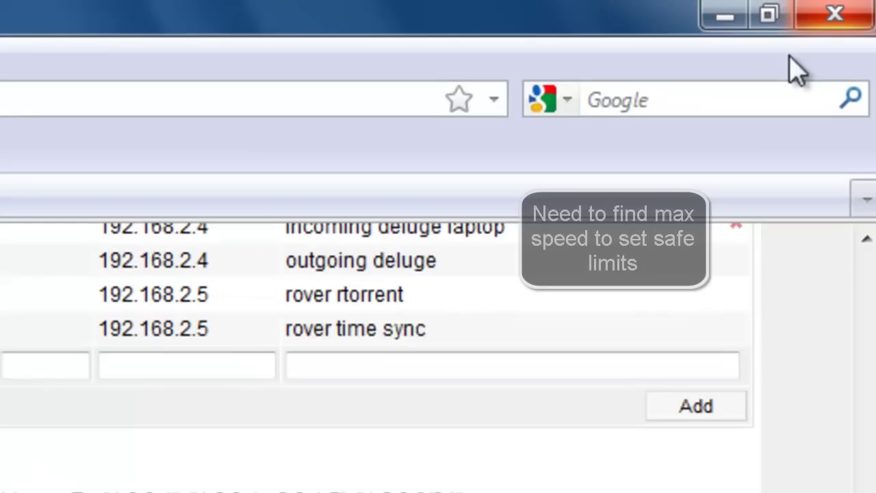
Run Speedtest.net on the Manchester server (15.40 Mbps, 40 ms ping) and enter '0.7*15.40 Mb in KB' in the search box
{"action": "left_click", "coordinate": [727, 110]}
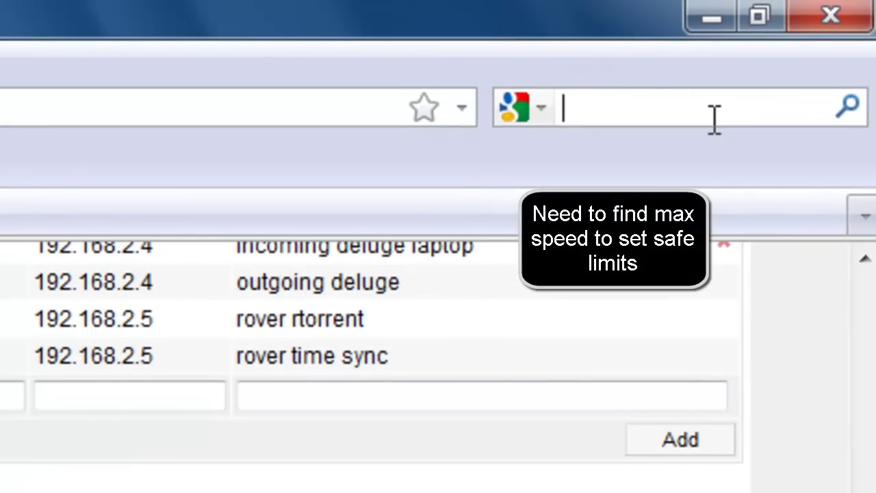
{"action": "type", "text": "speedtest"}
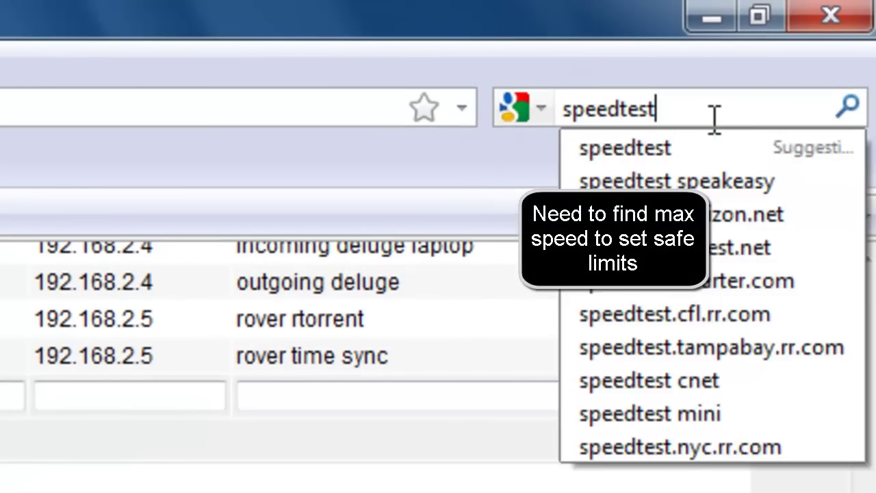
{"action": "key", "text": "Return"}
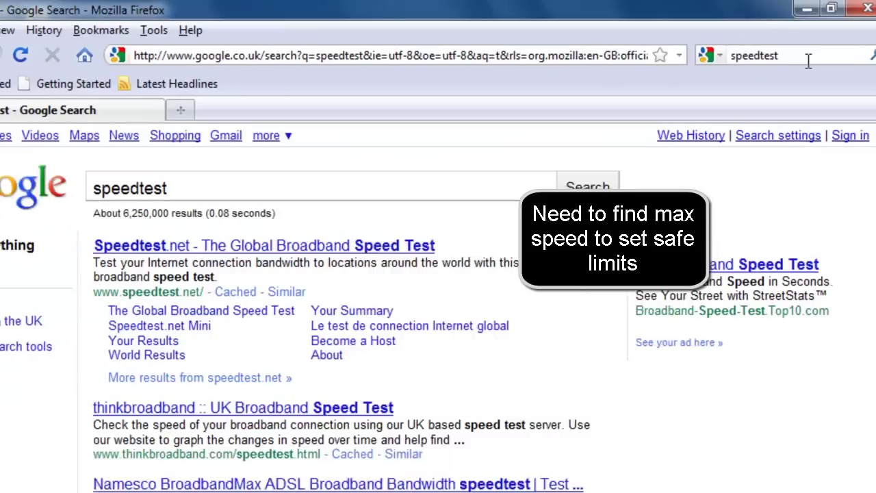
{"action": "left_click", "coordinate": [408, 233]}
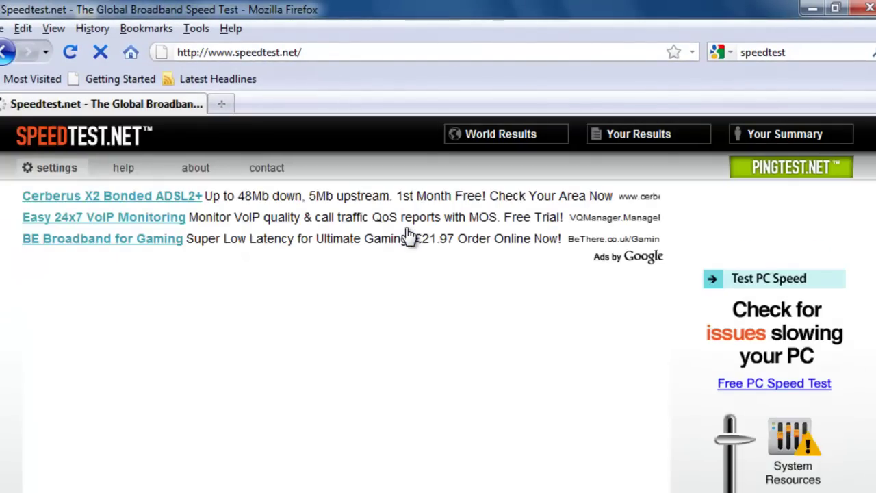
{"action": "scroll", "coordinate": [407, 253], "scroll_direction": "down", "scroll_amount": 3}
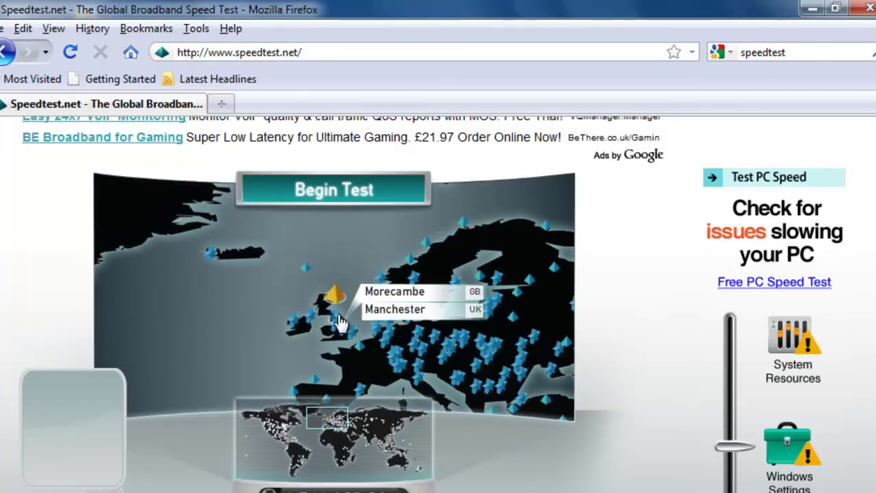
{"action": "left_click", "coordinate": [336, 317]}
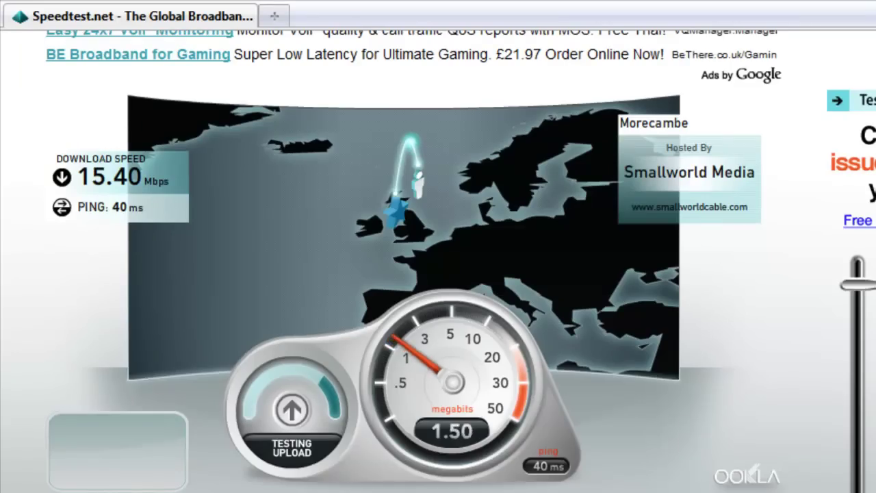
{"action": "left_click", "coordinate": [676, 127]}
{"action": "type", "text": "0.7*"}
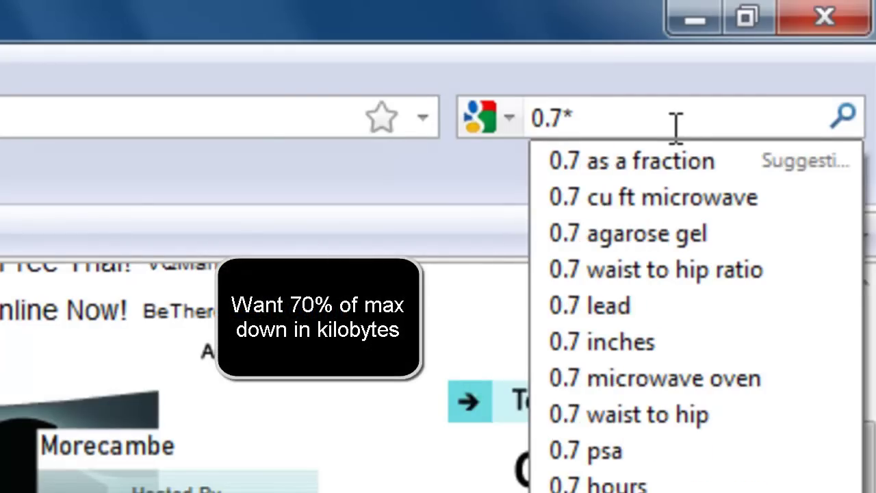
{"action": "type", "text": "15."}
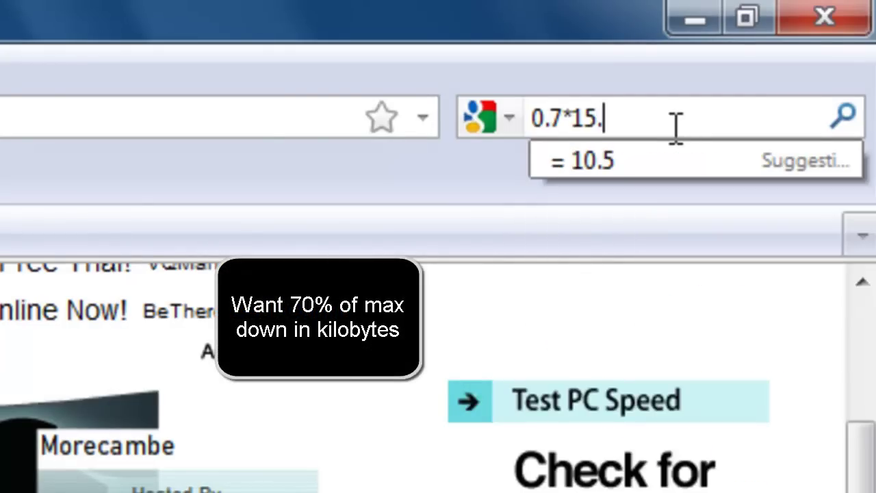
{"action": "type", "text": "40"}
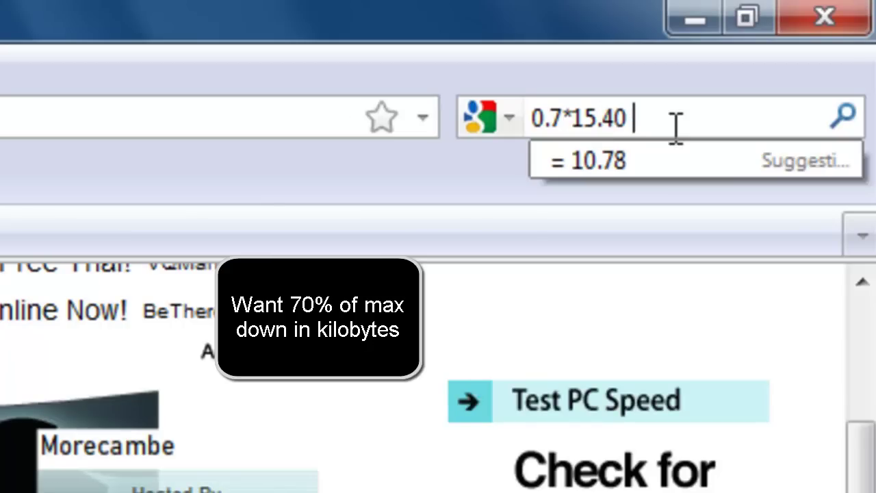
{"action": "type", "text": " Mb"}
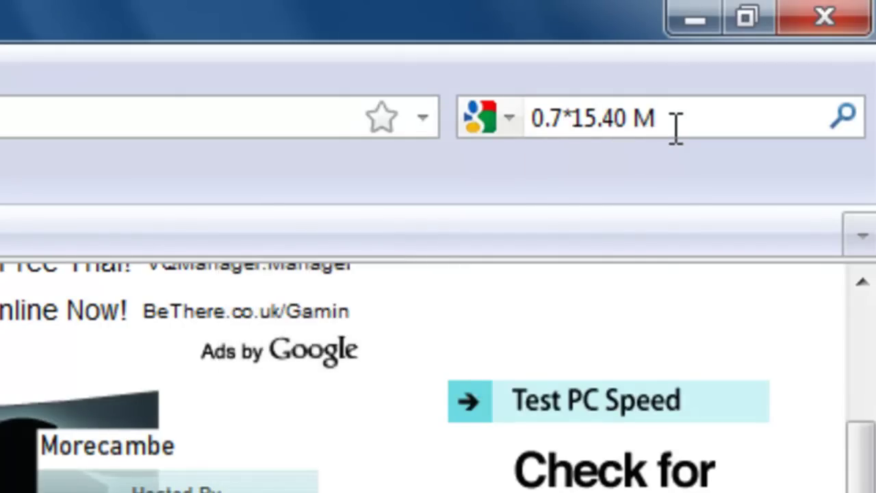
{"action": "type", "text": " in KB"}
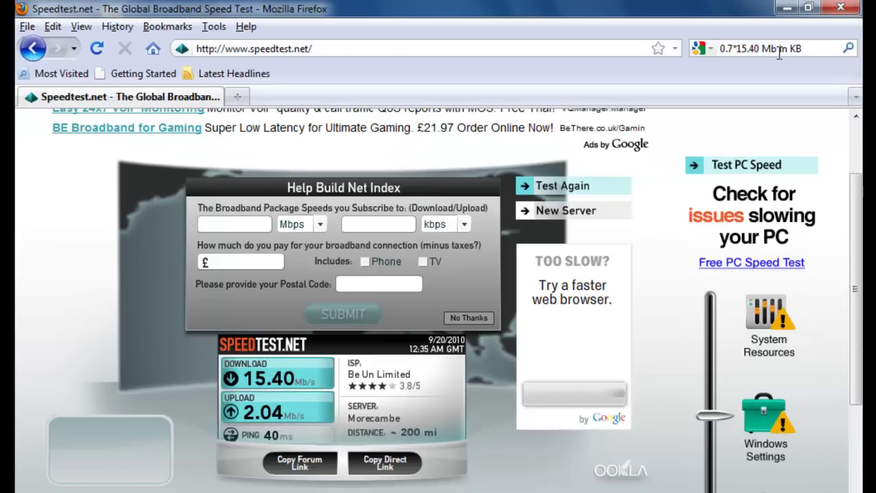
Run the 0.7*15.40 Mb in KB calculation on Google (1 379.84 KB) and return to Deluge
{"action": "key", "text": "alt+Return"}
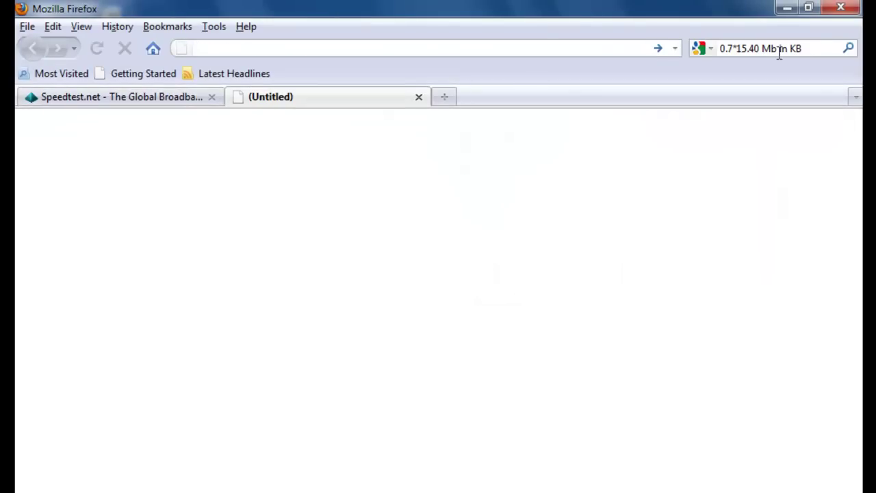
{"action": "left_click", "coordinate": [779, 54]}
{"action": "key", "text": "Return"}
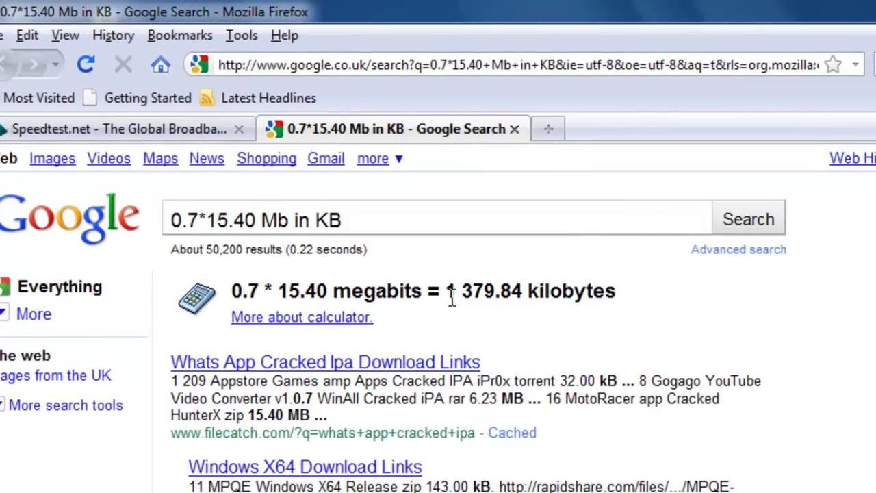
{"action": "key", "text": "alt+Tab"}
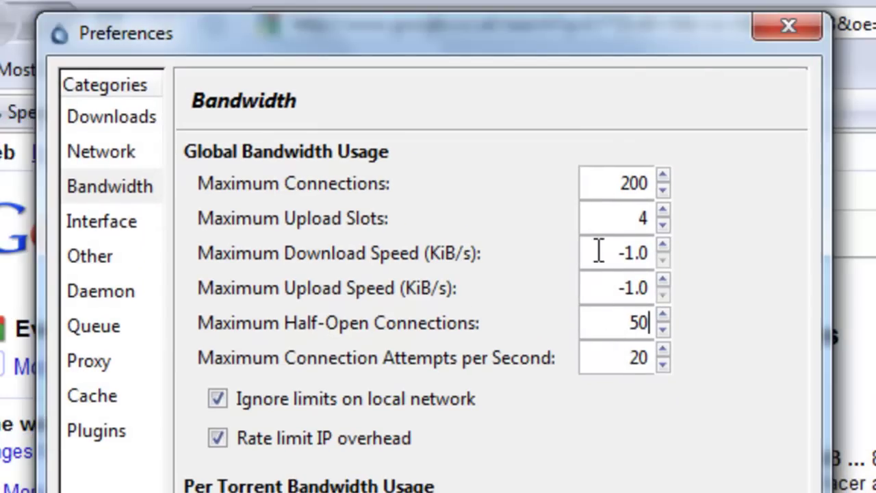
Set Deluge's Maximum Download Speed to 1379 KiB/s and switch back to Firefox
{"action": "left_click_drag", "start_coordinate": [610, 252], "coordinate": [656, 257]}
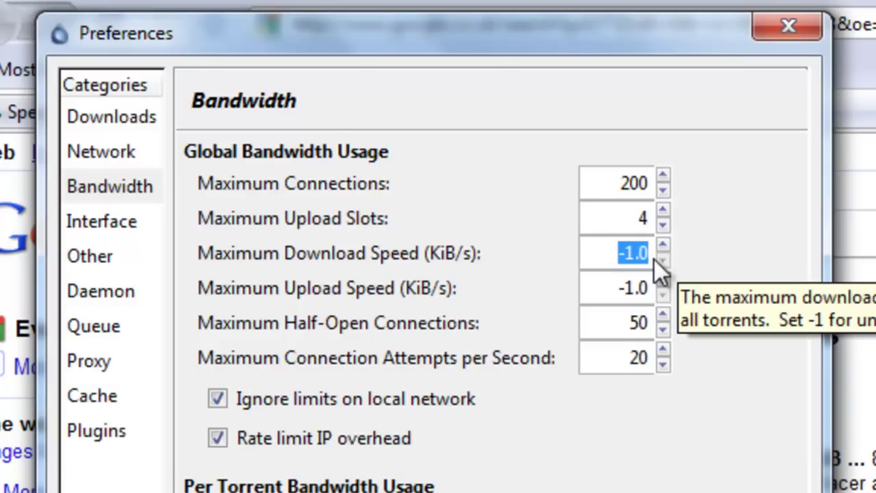
{"action": "type", "text": "13"}
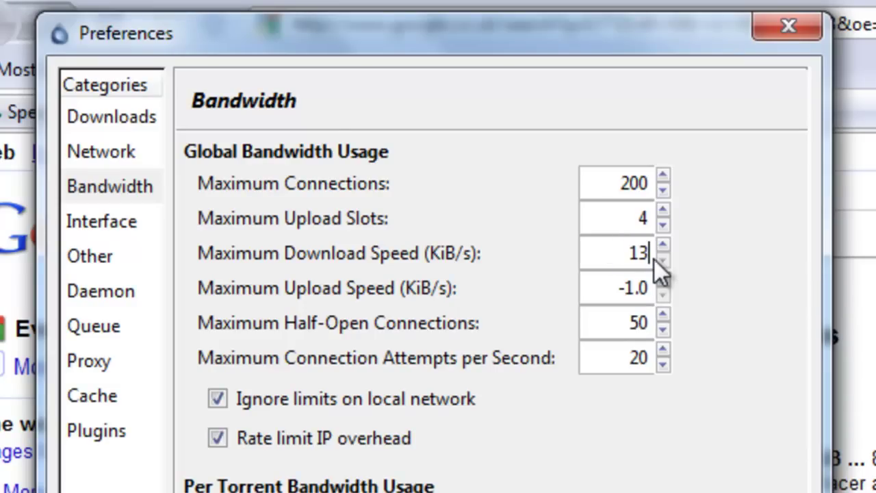
{"action": "type", "text": "79"}
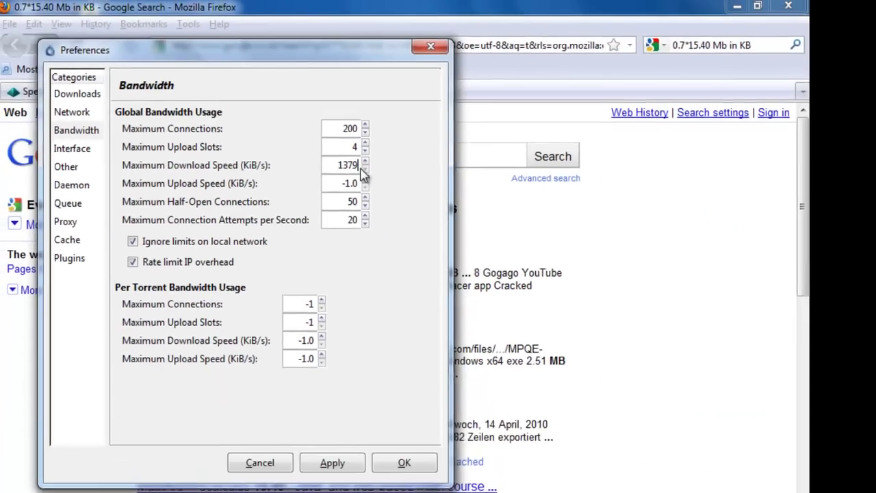
{"action": "key", "text": "alt+Tab"}
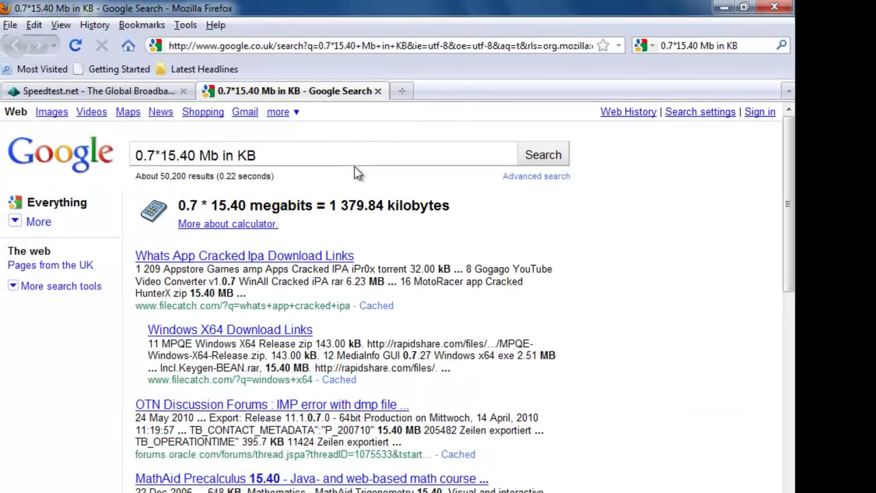
Recalculate on Google with the 2.04 Mb upload speed (182.784 KB), then return to Deluge
{"action": "left_click", "coordinate": [128, 94]}
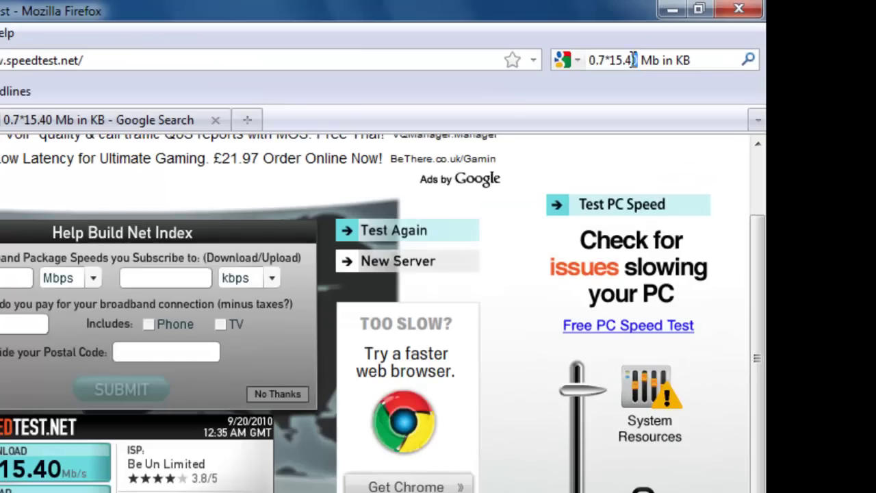
{"action": "left_click_drag", "start_coordinate": [697, 45], "coordinate": [678, 50]}
{"action": "type", "text": "2.04"}
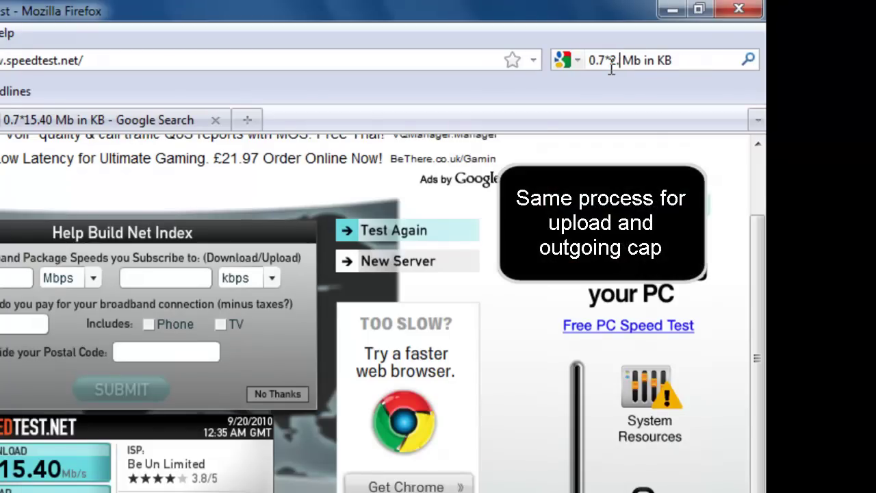
{"action": "left_click", "coordinate": [752, 58]}
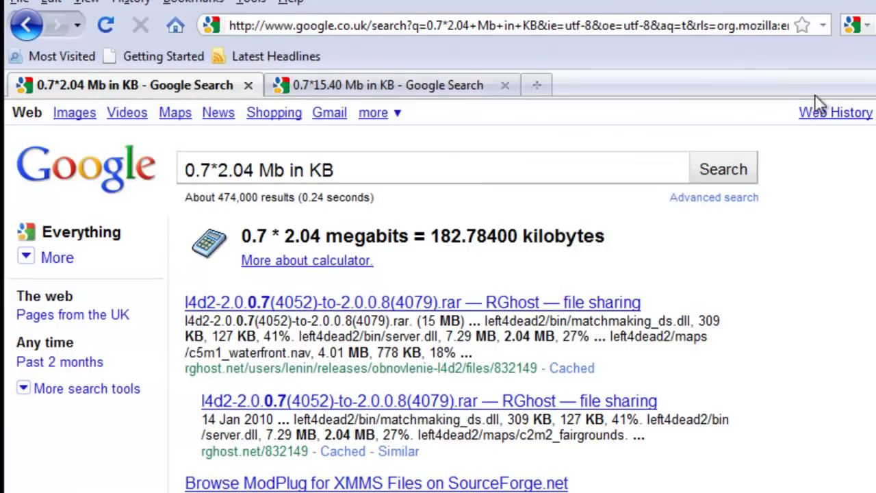
{"action": "key", "text": "alt+Tab"}
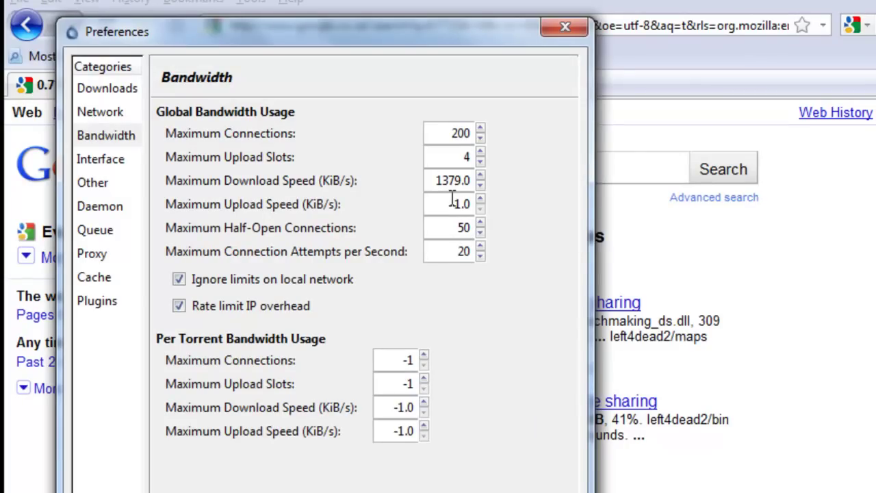
Set Maximum Upload Speed to 182.7 KiB/s, apply it, and close Preferences with OK
{"action": "key", "text": "Tab"}
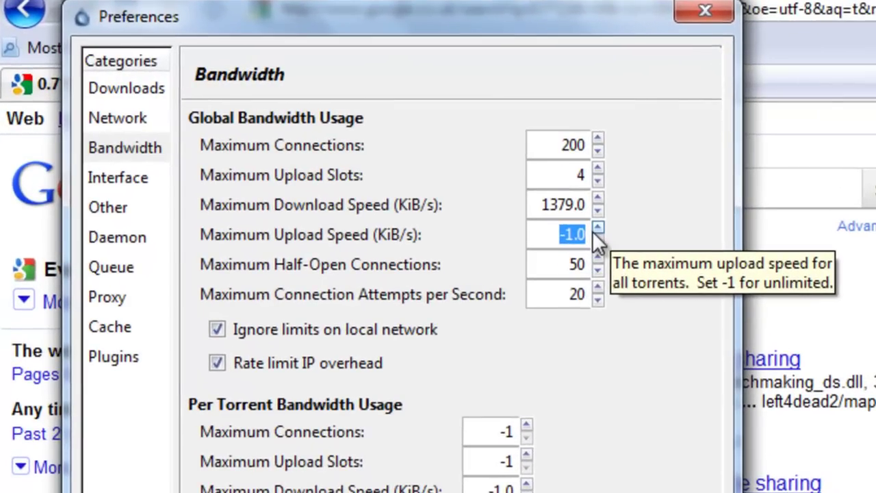
{"action": "type", "text": "182.7"}
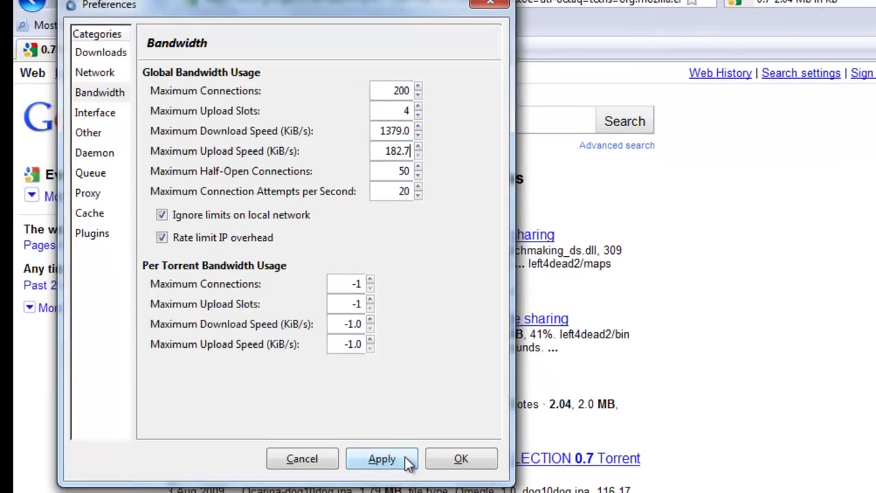
{"action": "left_click", "coordinate": [407, 460]}
{"action": "left_click", "coordinate": [443, 460]}
Search Google for 'linux distro torrents' and open the LinuxTracker result
{"action": "left_click_drag", "start_coordinate": [335, 120], "coordinate": [153, 141]}
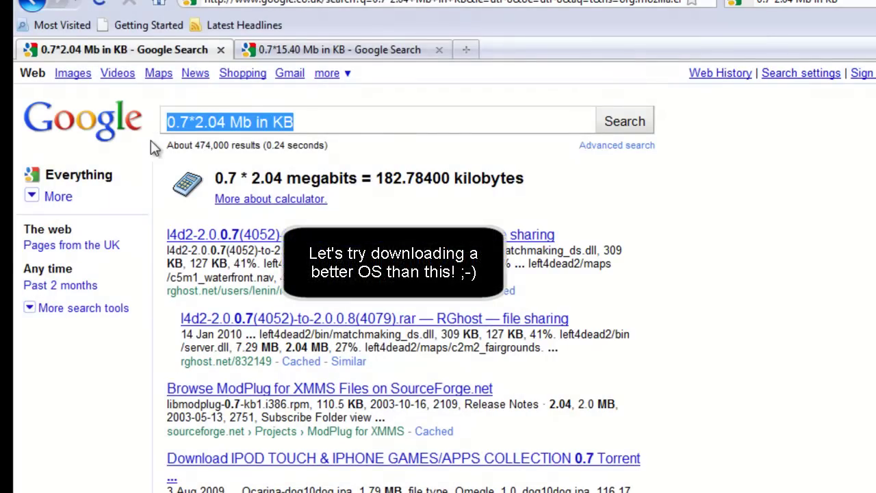
{"action": "type", "text": "linux di"}
{"action": "type", "text": "stro torrents"}
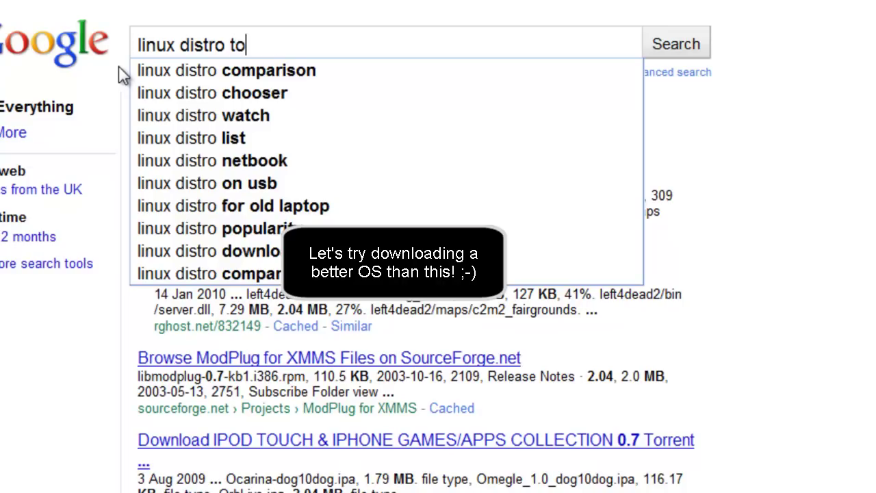
{"action": "key", "text": "Return"}
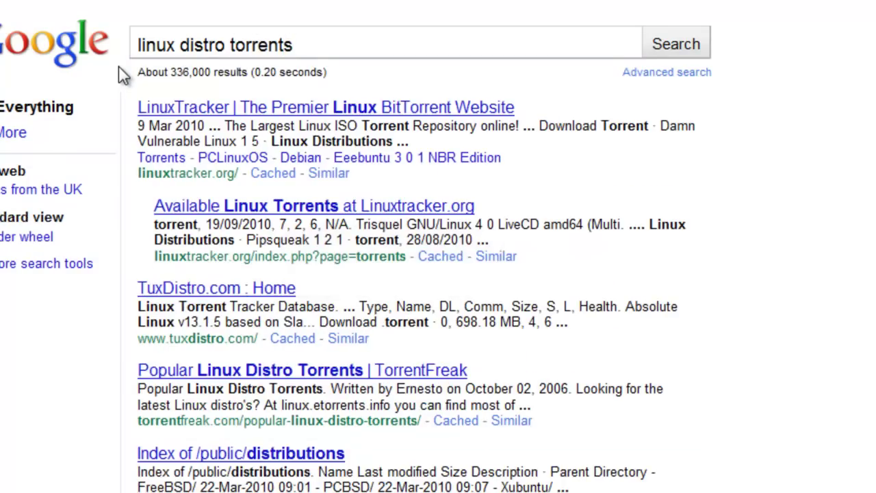
{"action": "left_click", "coordinate": [181, 109]}
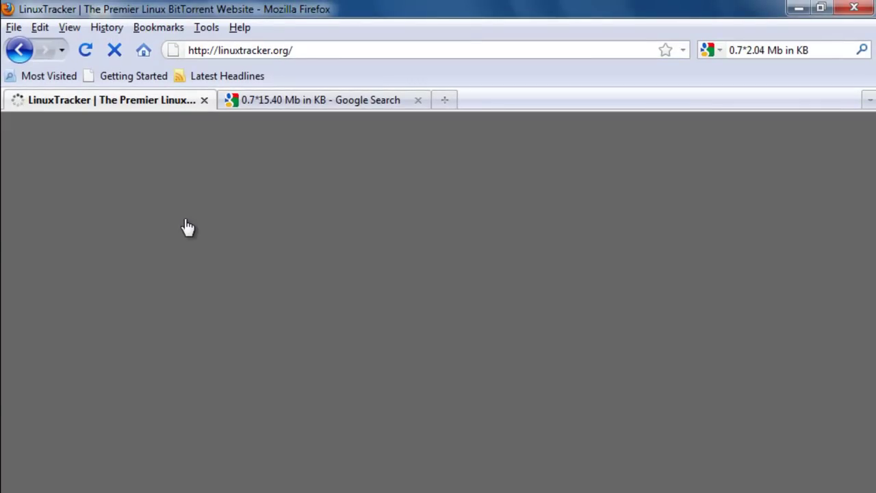
Open LinuxTracker's Torrents list and sort it by seeders, putting Ubuntu 10 04 Desktop i386 on top
{"action": "scroll", "coordinate": [274, 280], "scroll_direction": "down", "scroll_amount": 10}
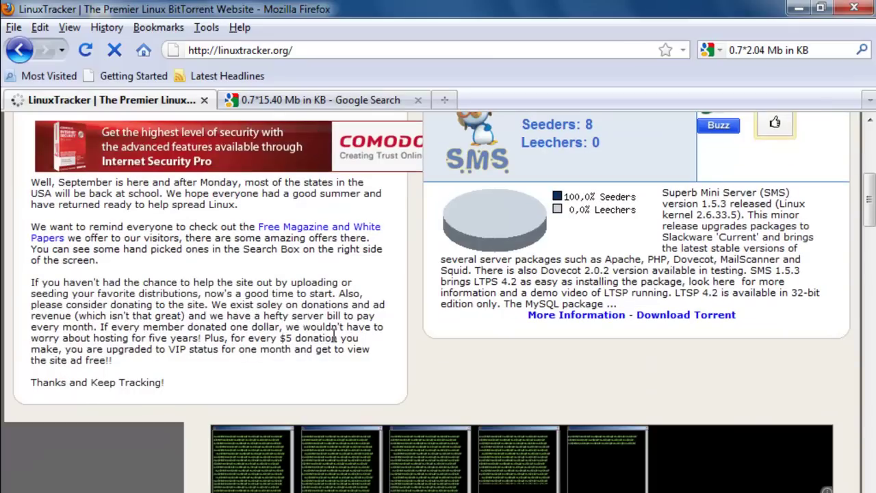
{"action": "scroll", "coordinate": [334, 338], "scroll_direction": "down", "scroll_amount": 4}
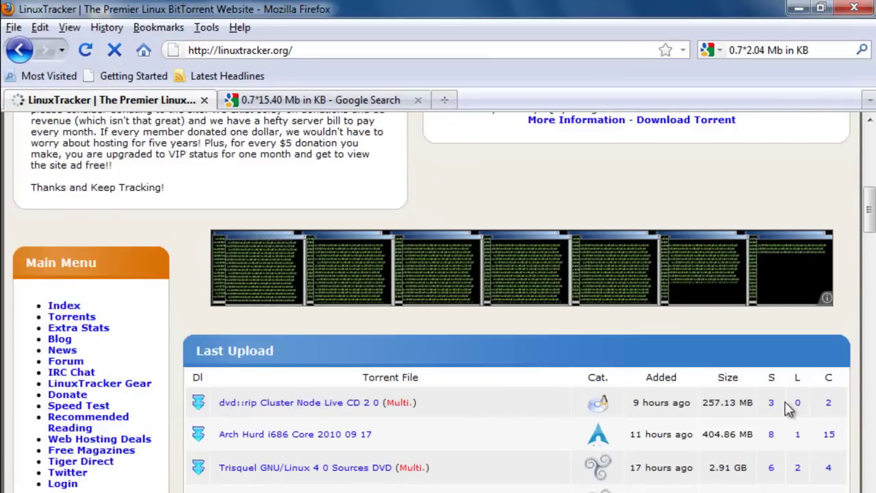
{"action": "scroll", "coordinate": [326, 205], "scroll_direction": "up", "scroll_amount": 6}
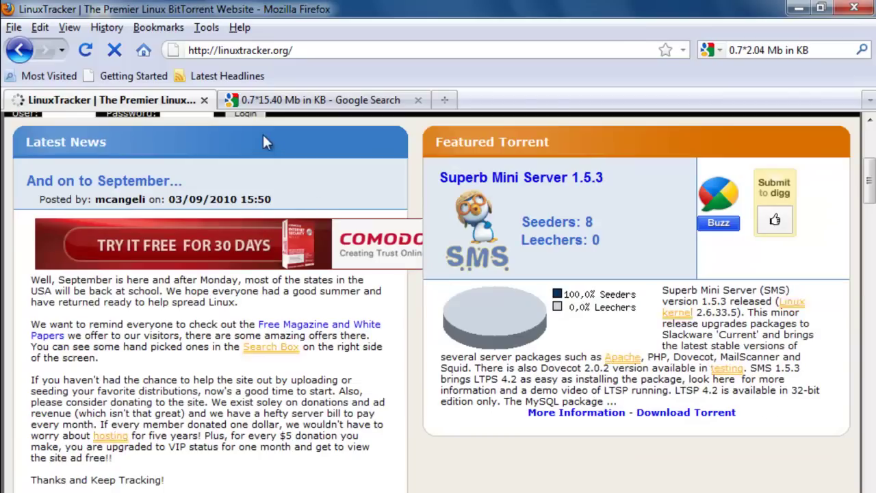
{"action": "scroll", "coordinate": [267, 146], "scroll_direction": "up", "scroll_amount": 6}
{"action": "left_click", "coordinate": [225, 239]}
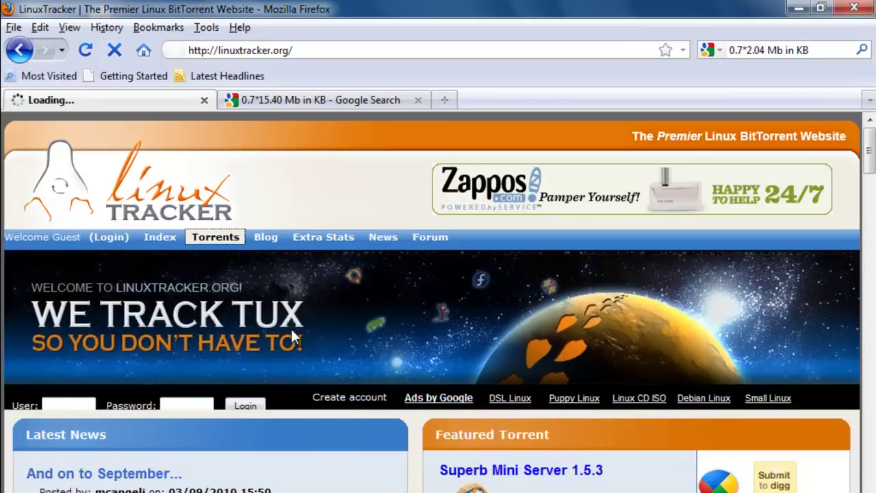
{"action": "scroll", "coordinate": [290, 326], "scroll_direction": "down", "scroll_amount": 10}
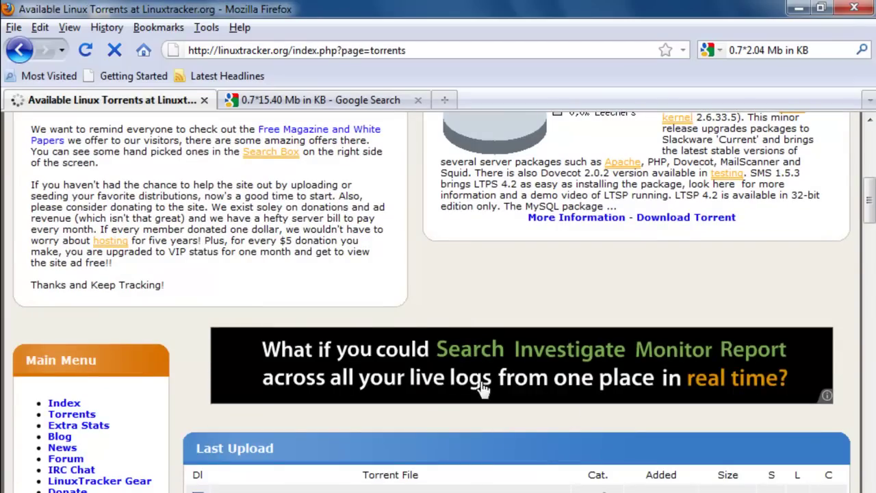
{"action": "scroll", "coordinate": [732, 396], "scroll_direction": "down", "scroll_amount": 6}
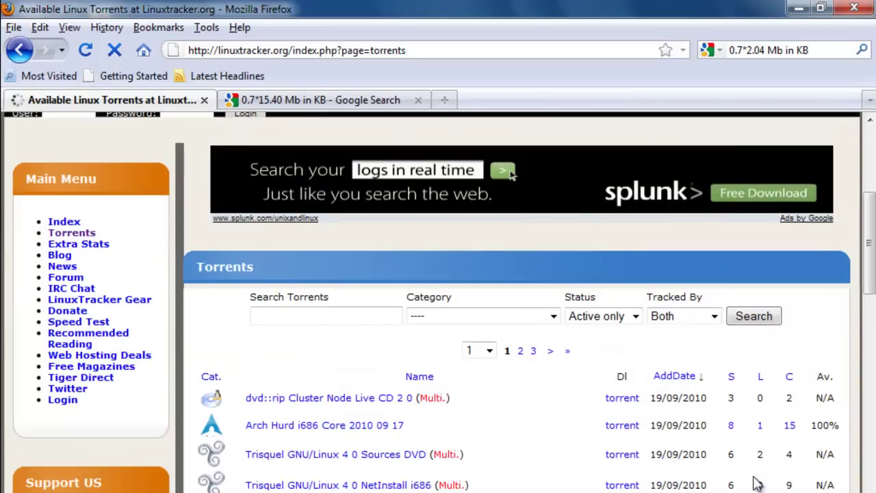
{"action": "left_click", "coordinate": [732, 379]}
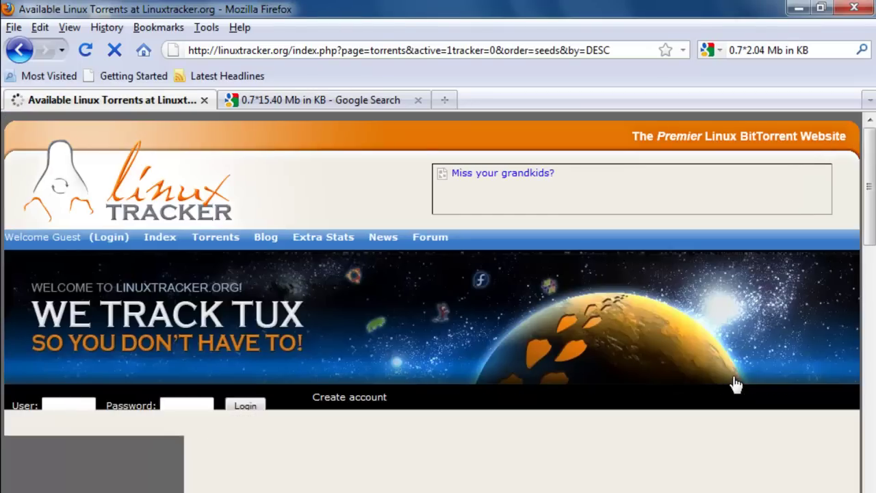
{"action": "scroll", "coordinate": [734, 384], "scroll_direction": "down", "scroll_amount": 3}
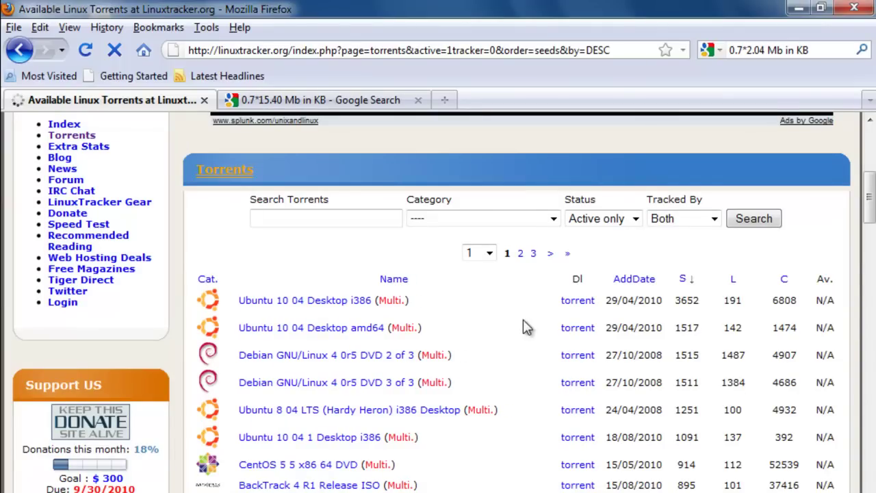
Download and save the Ubuntu 10 04 Desktop i386 torrent file
{"action": "left_click", "coordinate": [579, 305]}
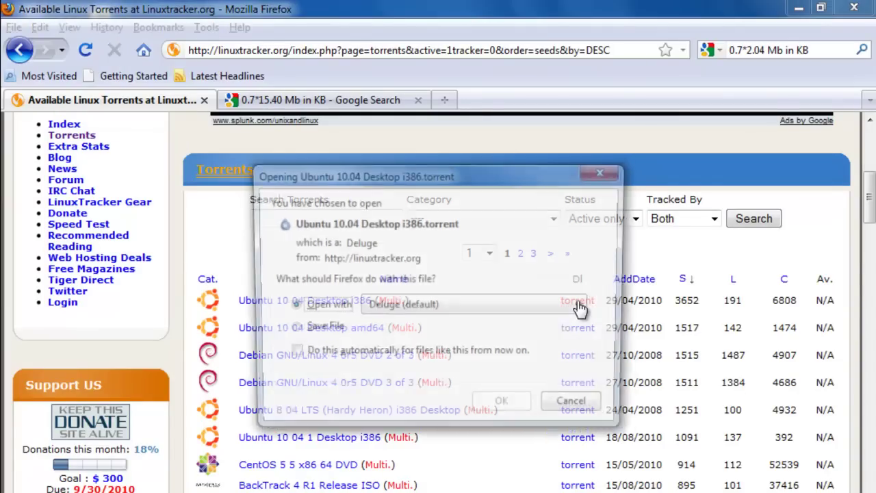
{"action": "left_click", "coordinate": [320, 328]}
{"action": "left_click", "coordinate": [505, 407]}
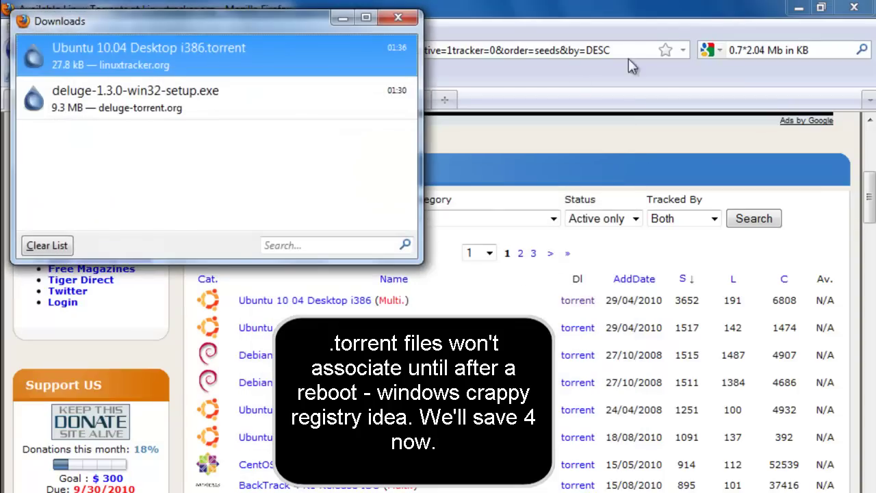
Drag the Ubuntu torrent from its containing folder into Deluge and add it
{"action": "left_click", "coordinate": [799, 7]}
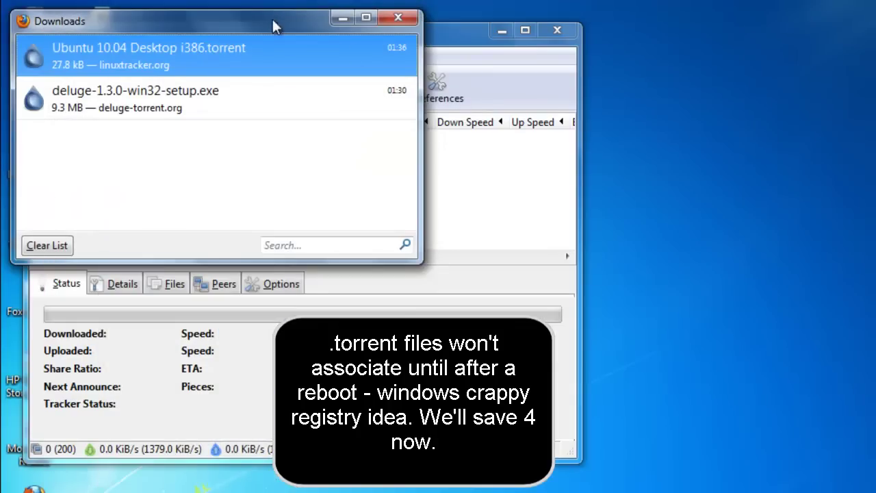
{"action": "left_click_drag", "start_coordinate": [272, 21], "coordinate": [621, 60]}
{"action": "right_click", "coordinate": [615, 100]}
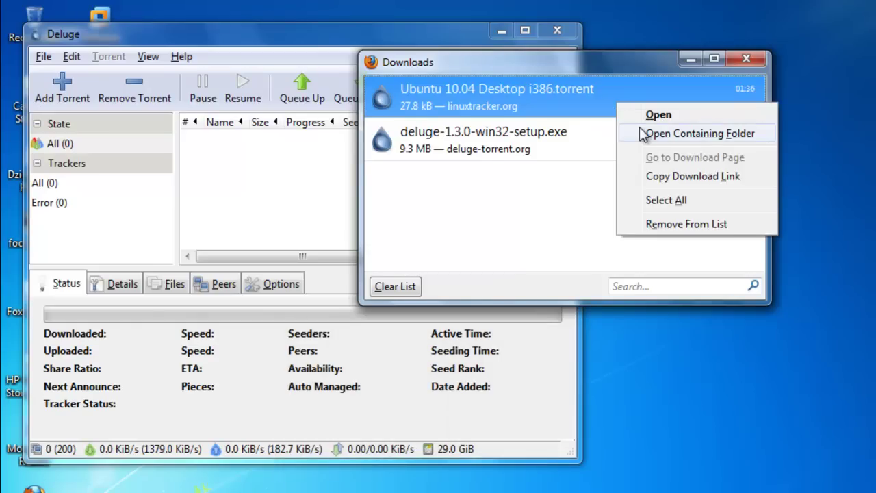
{"action": "left_click", "coordinate": [639, 131]}
{"action": "left_click_drag", "start_coordinate": [416, 72], "coordinate": [680, 70]}
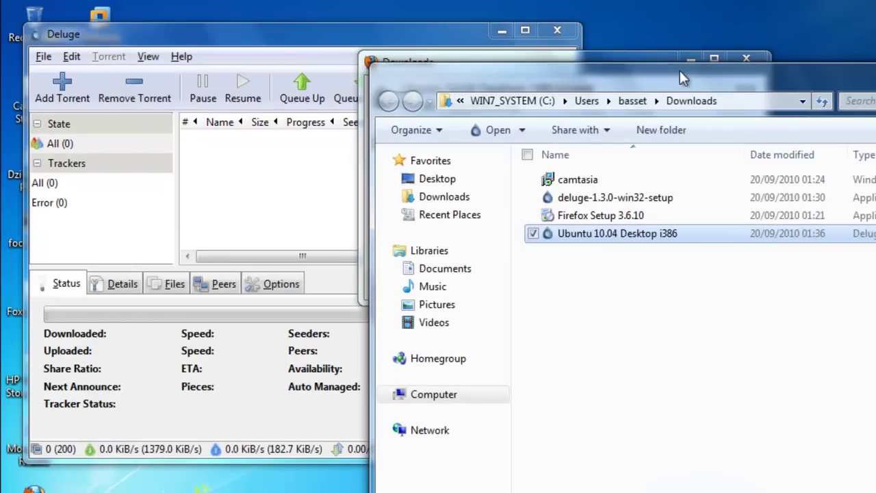
{"action": "left_click_drag", "start_coordinate": [570, 232], "coordinate": [281, 226]}
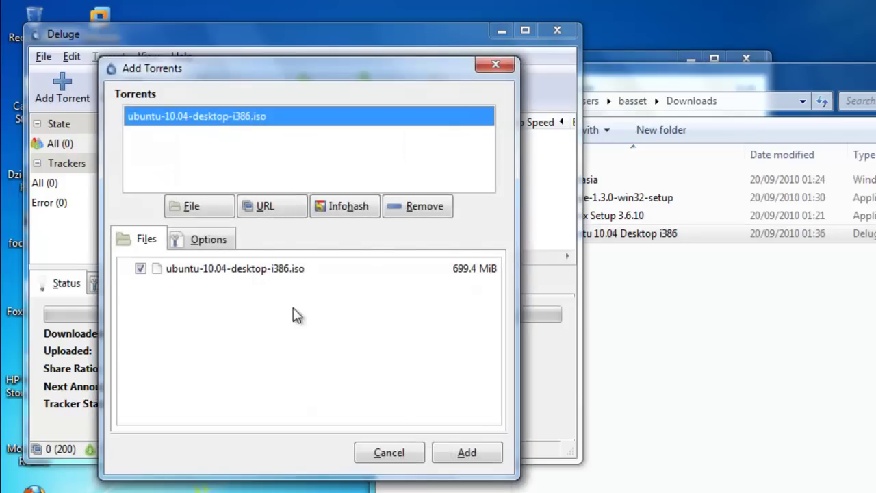
{"action": "left_click", "coordinate": [468, 454]}
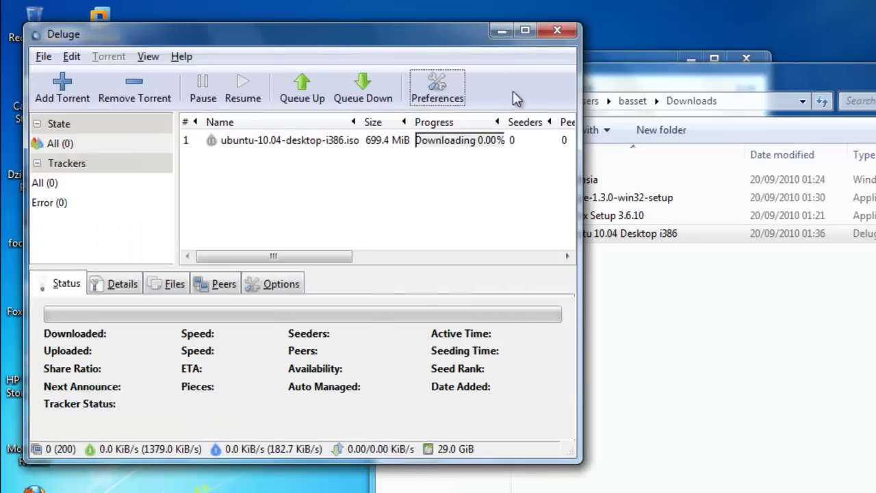
Maximize Deluge, select the Ubuntu torrent and browse its Peers list of connected seeders
{"action": "left_click", "coordinate": [526, 35]}
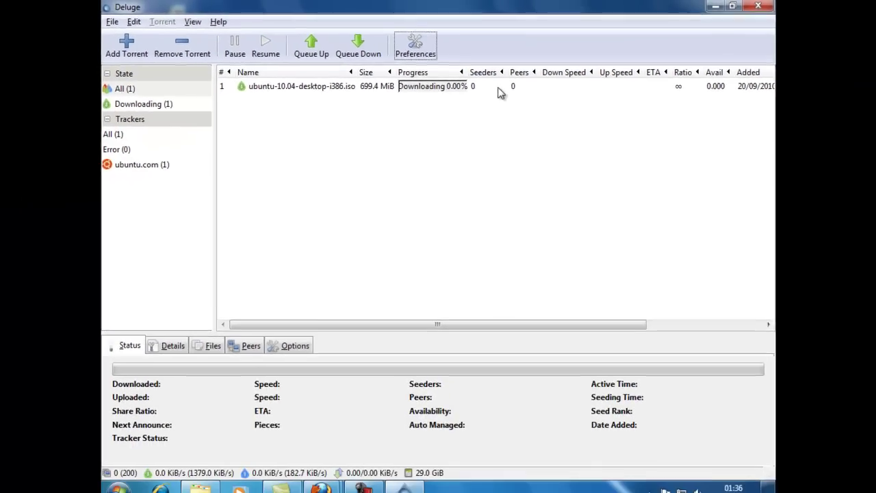
{"action": "left_click", "coordinate": [519, 113]}
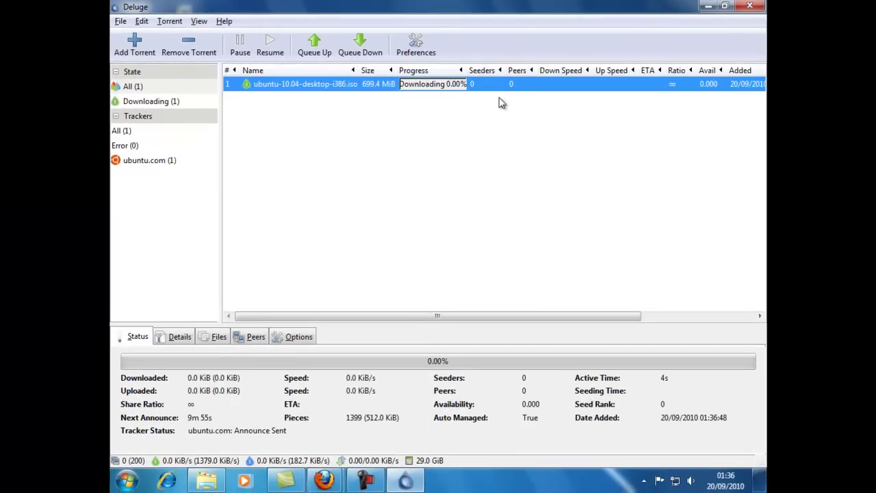
{"action": "left_click", "coordinate": [257, 338]}
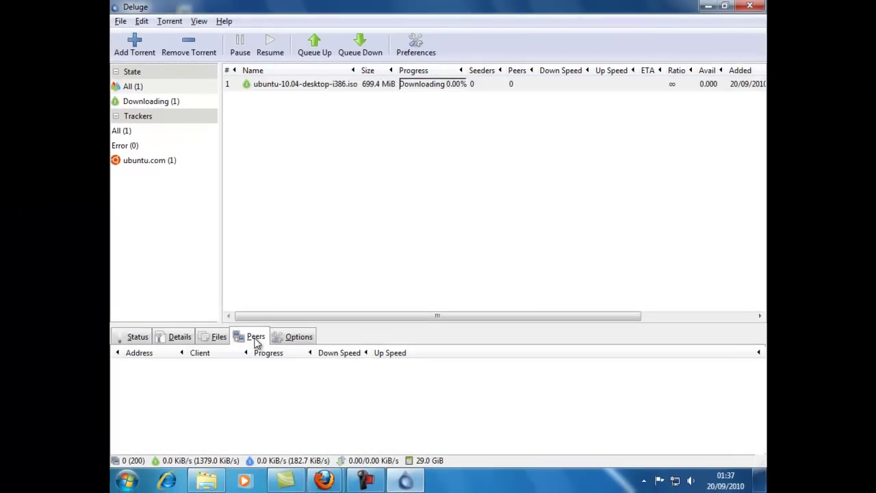
{"action": "left_click", "coordinate": [286, 85]}
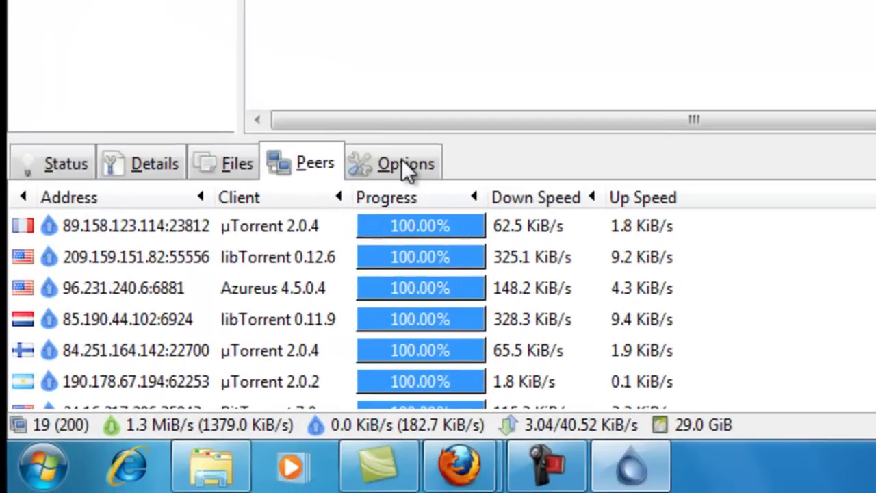
{"action": "left_click", "coordinate": [635, 258]}
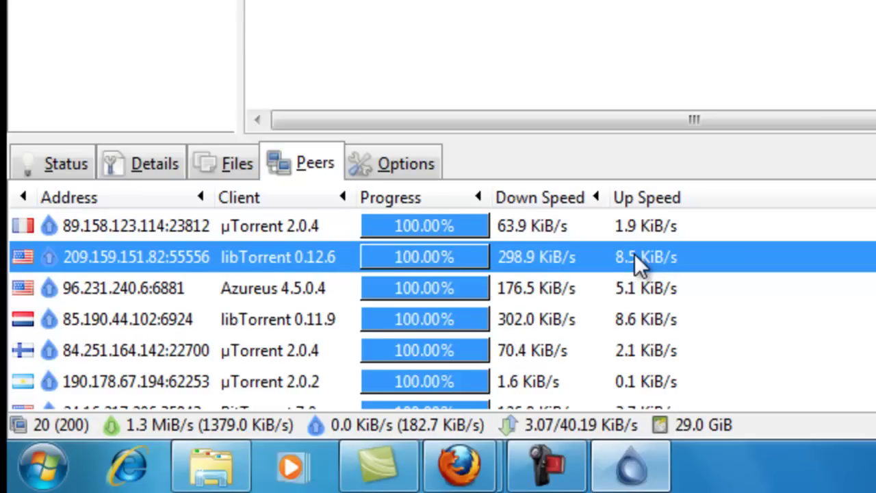
{"action": "scroll", "coordinate": [634, 254], "scroll_direction": "down", "scroll_amount": 2}
{"action": "scroll", "coordinate": [635, 254], "scroll_direction": "down", "scroll_amount": 3}
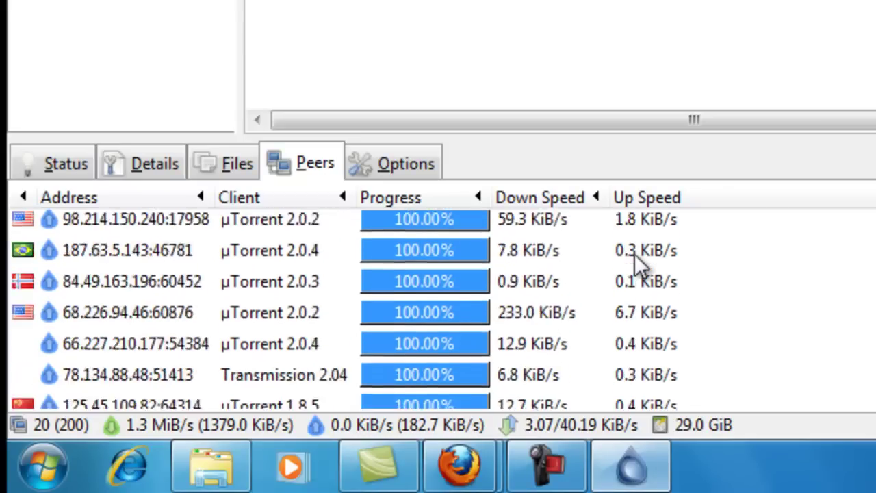
{"action": "scroll", "coordinate": [635, 254], "scroll_direction": "up", "scroll_amount": 4}
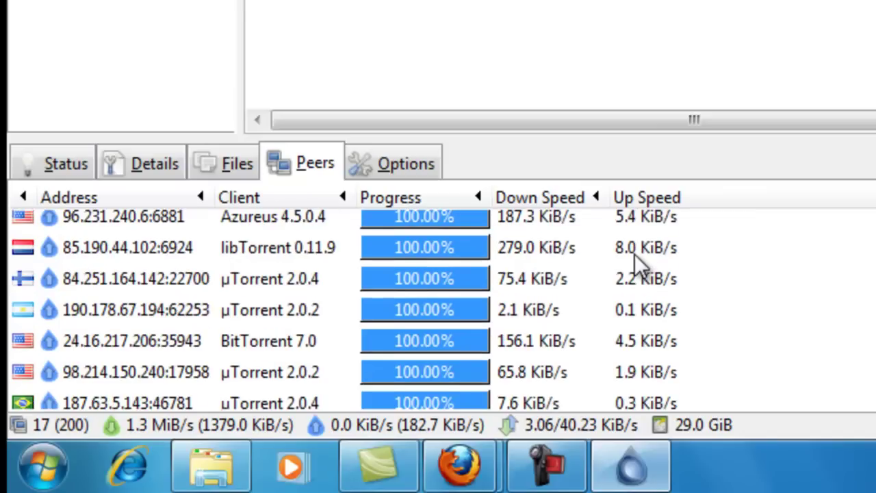
Check the Ubuntu torrent's Options, then review its tracker list, including the ipv6 tracker entry
{"action": "left_click", "coordinate": [377, 168]}
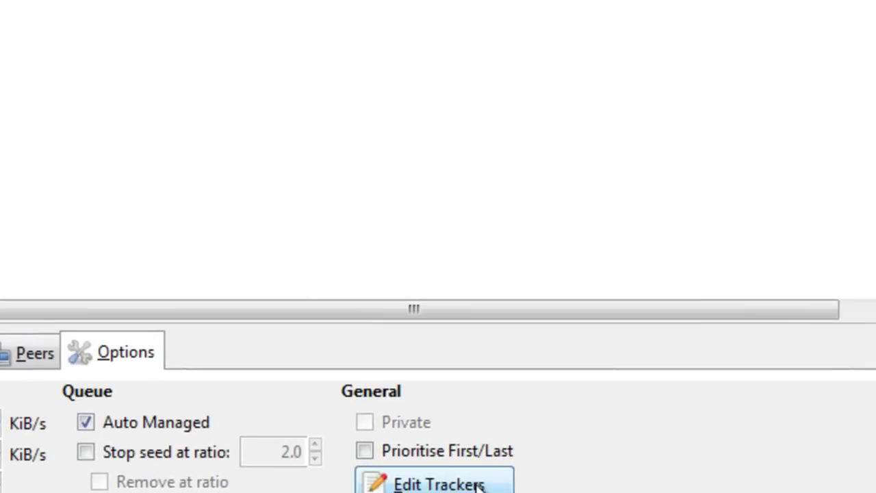
{"action": "left_click", "coordinate": [478, 485]}
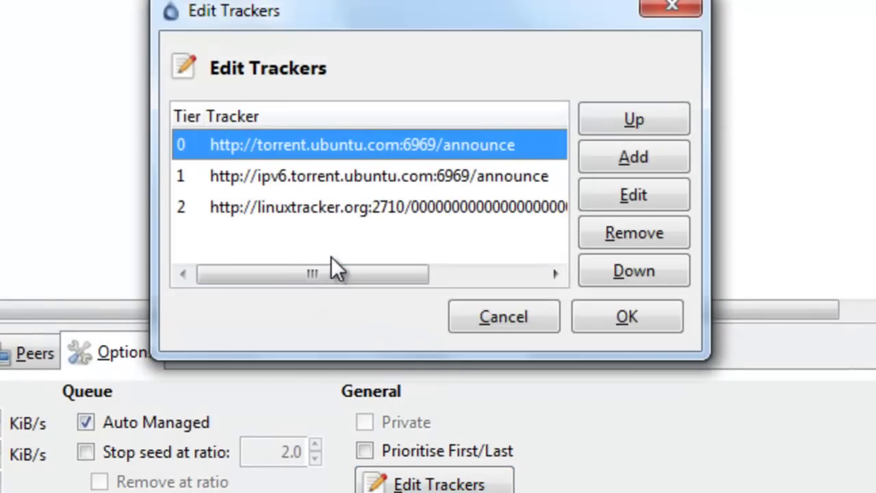
{"action": "left_click", "coordinate": [327, 180]}
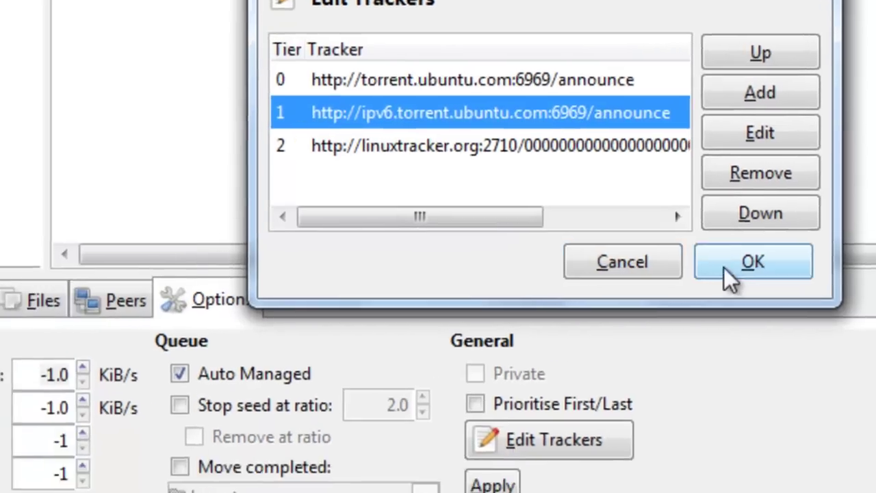
{"action": "left_click", "coordinate": [729, 269]}
Browse the Peers, Files, Details and Status tabs, checking priority choices for ubuntu-10.04-desktop-i386.iso
{"action": "left_click", "coordinate": [112, 300]}
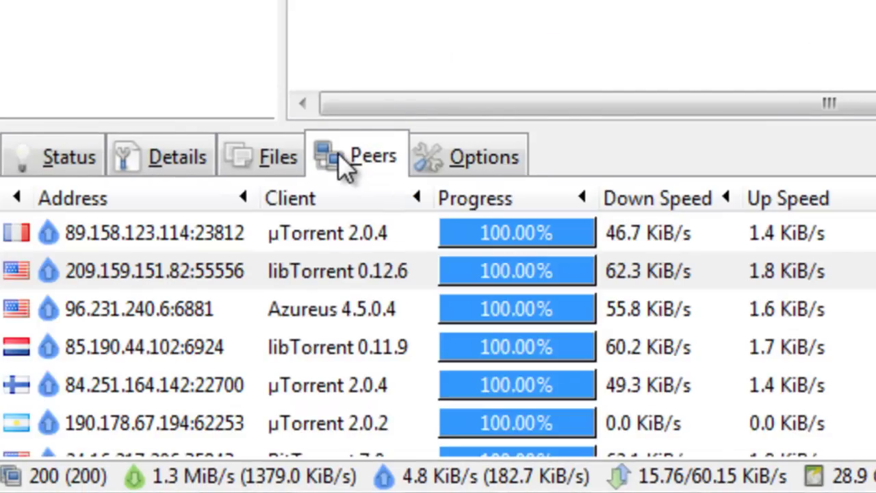
{"action": "left_click", "coordinate": [300, 172]}
{"action": "left_click", "coordinate": [385, 163]}
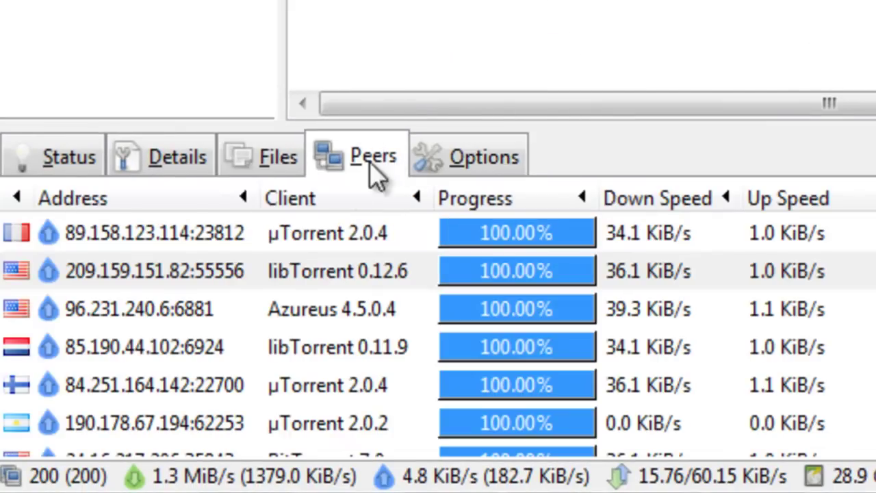
{"action": "right_click", "coordinate": [352, 233]}
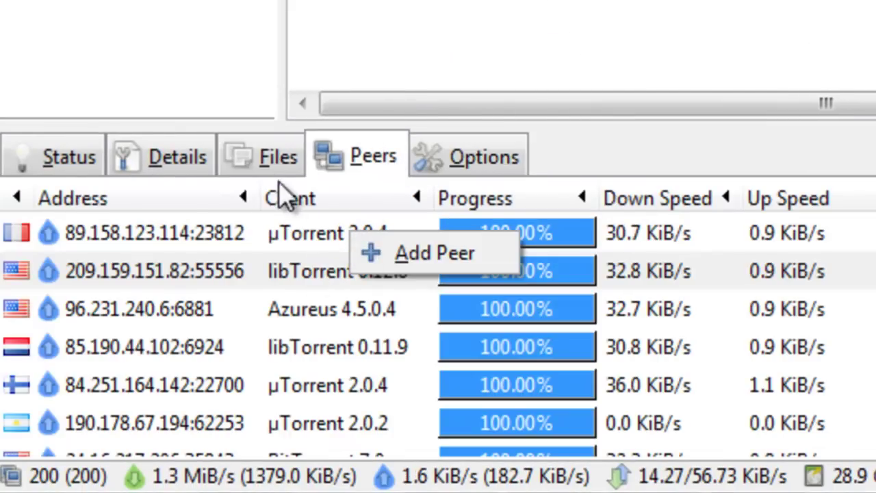
{"action": "left_click", "coordinate": [272, 163]}
{"action": "left_click", "coordinate": [272, 163]}
{"action": "left_click", "coordinate": [295, 237]}
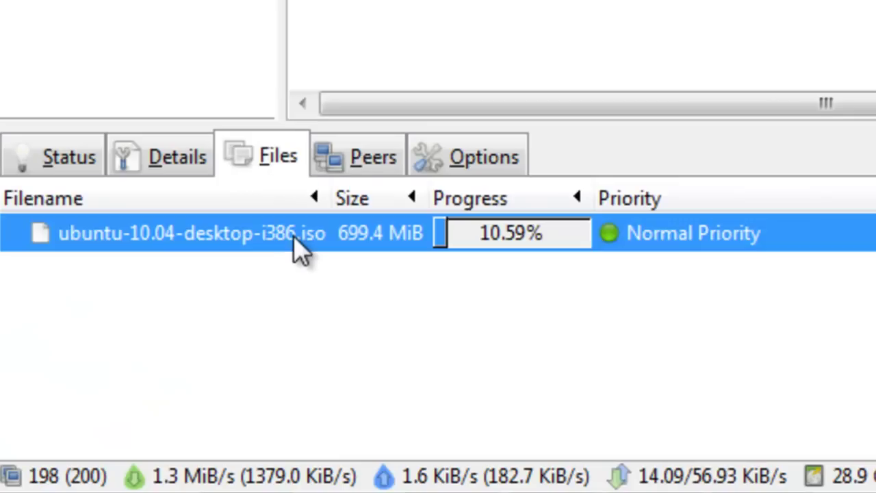
{"action": "right_click", "coordinate": [297, 248]}
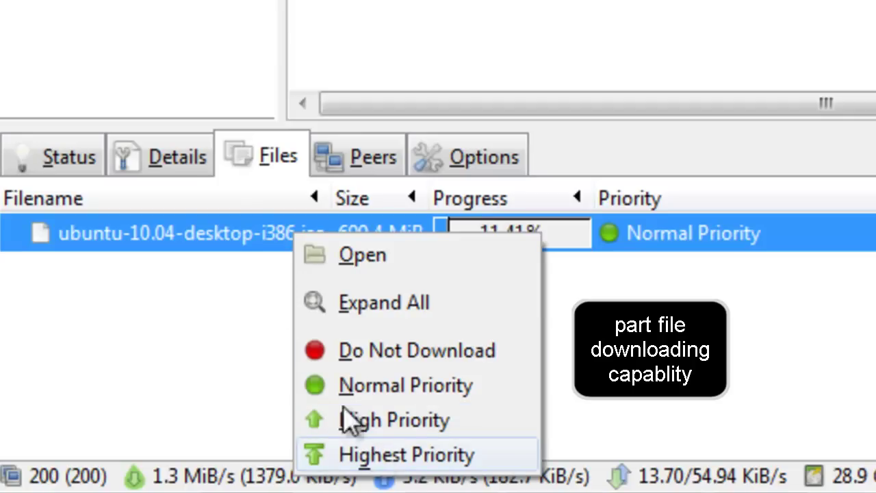
{"action": "left_click", "coordinate": [174, 166]}
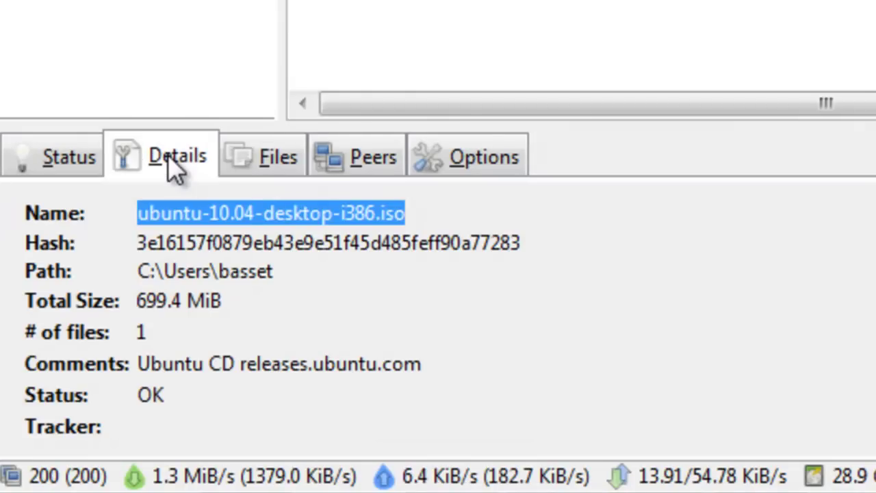
{"action": "left_click", "coordinate": [60, 163]}
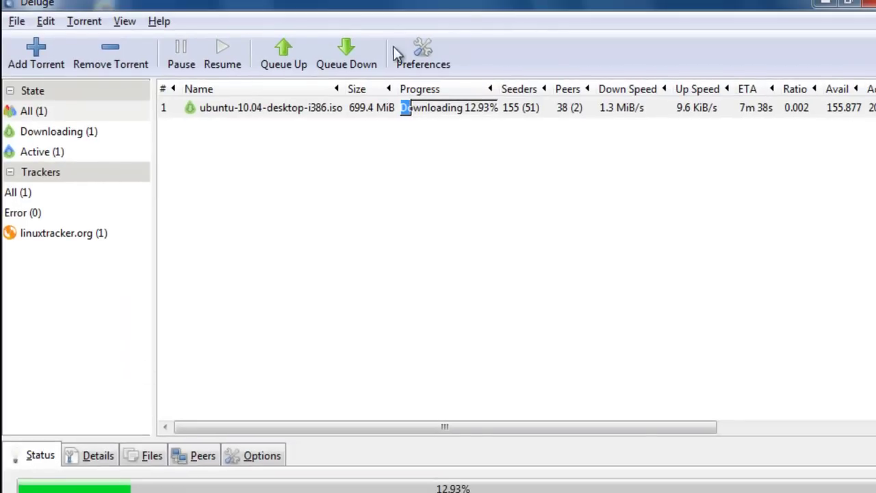
Browse the Interface, Other, Daemon, Queue, Proxy, Cache and Plugins preference pages in turn
{"action": "left_click", "coordinate": [400, 51]}
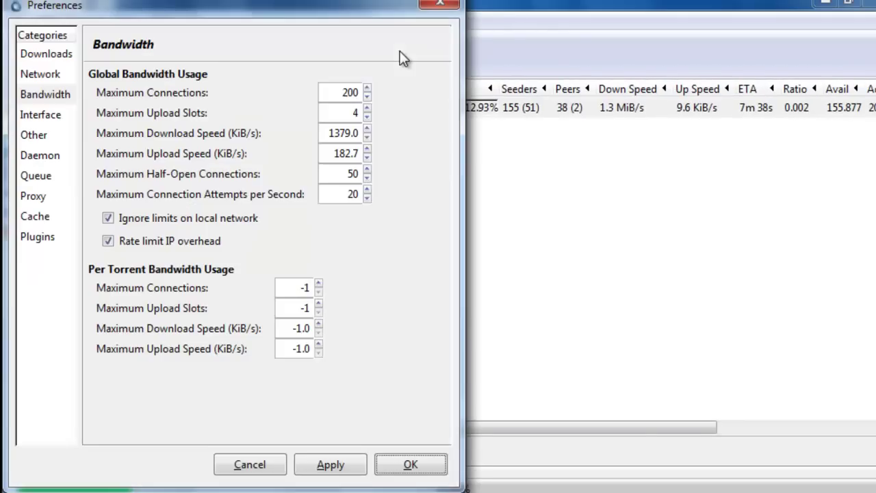
{"action": "left_click", "coordinate": [32, 115]}
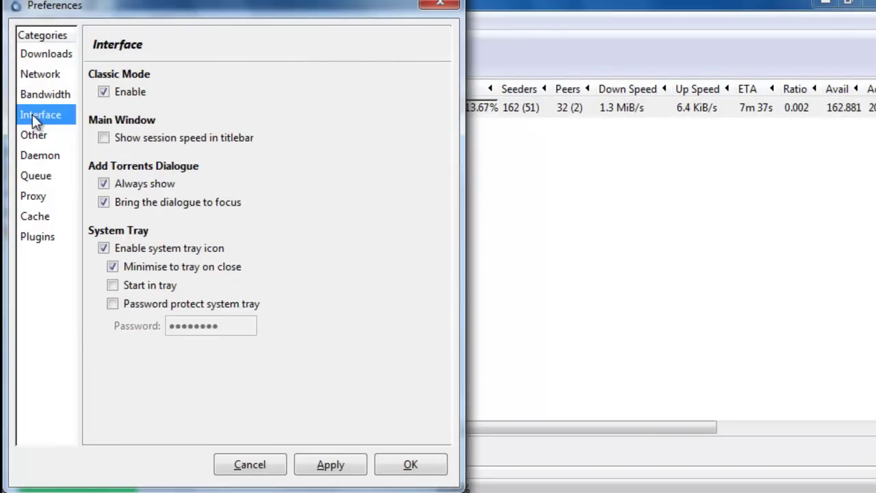
{"action": "left_click", "coordinate": [33, 135]}
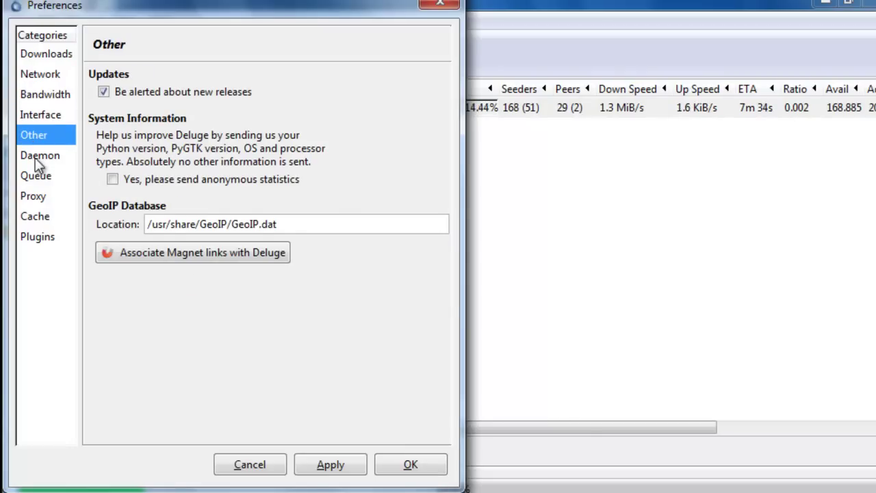
{"action": "left_click", "coordinate": [35, 158]}
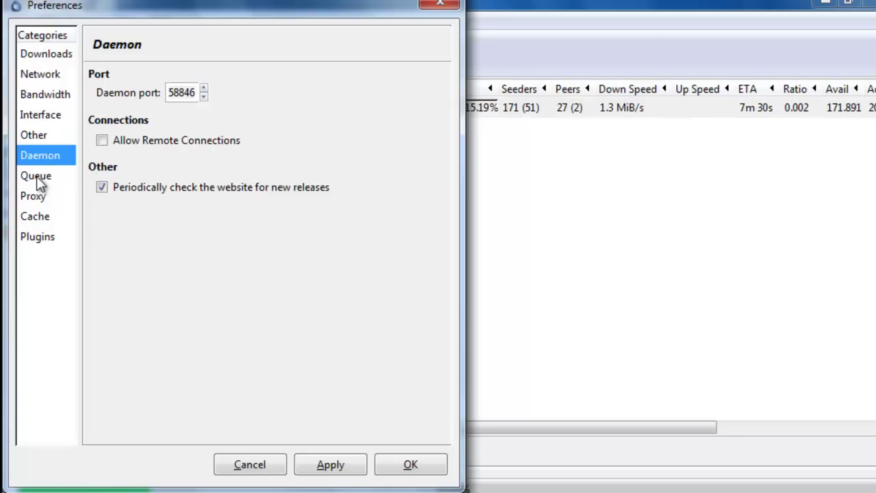
{"action": "left_click", "coordinate": [37, 180]}
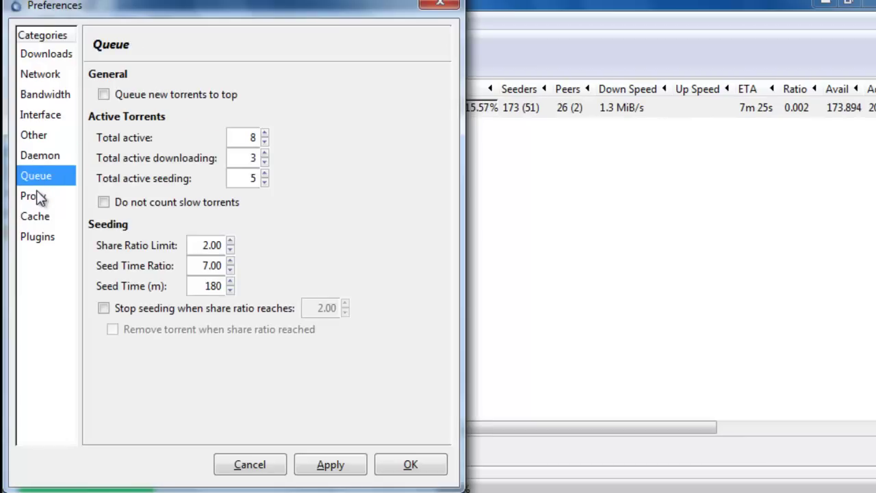
{"action": "left_click", "coordinate": [39, 198]}
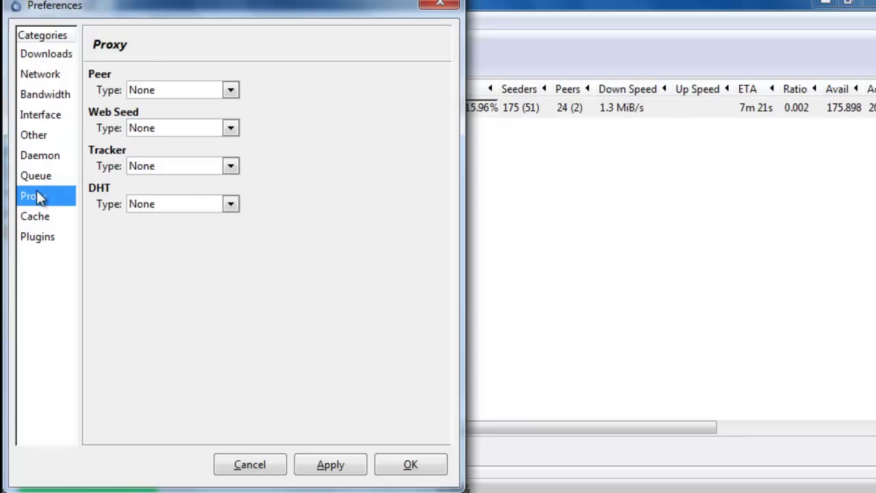
{"action": "left_click", "coordinate": [38, 226]}
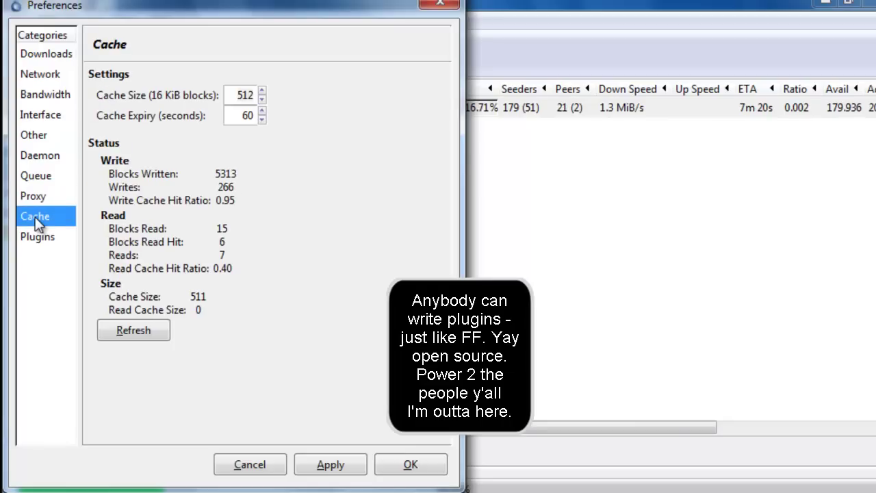
{"action": "left_click", "coordinate": [36, 238]}
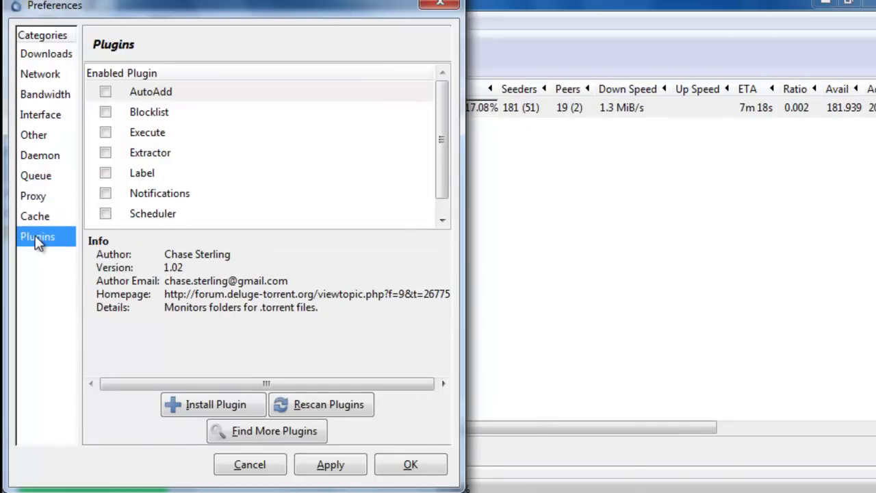